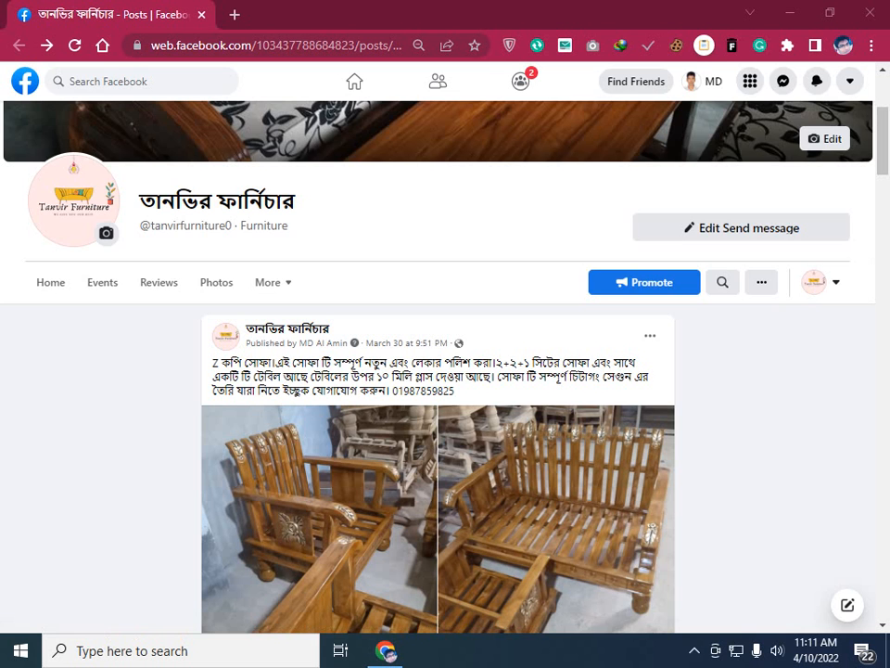
Step: Start boosting the furniture page's sofa post and set the ad goal to Get more messages
scroll(550, 588, down, 3)
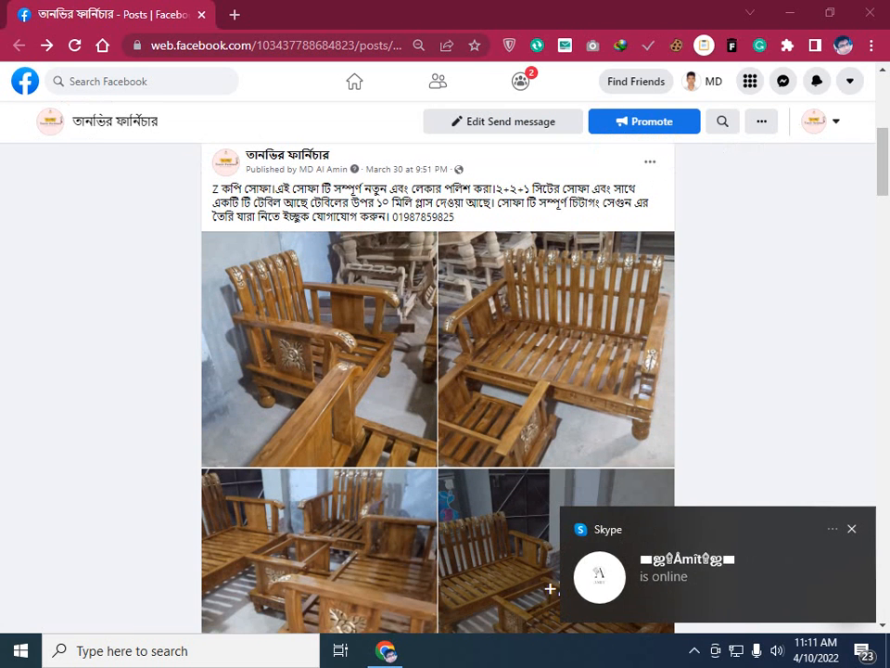
scroll(630, 516, down, 3)
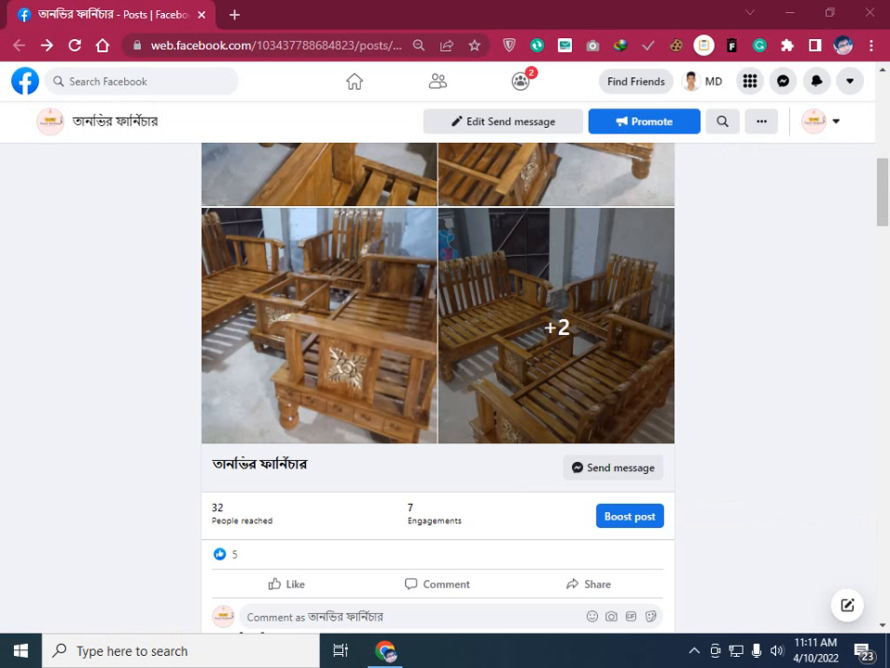
scroll(630, 342, up, 2)
scroll(629, 342, down, 4)
click(630, 343)
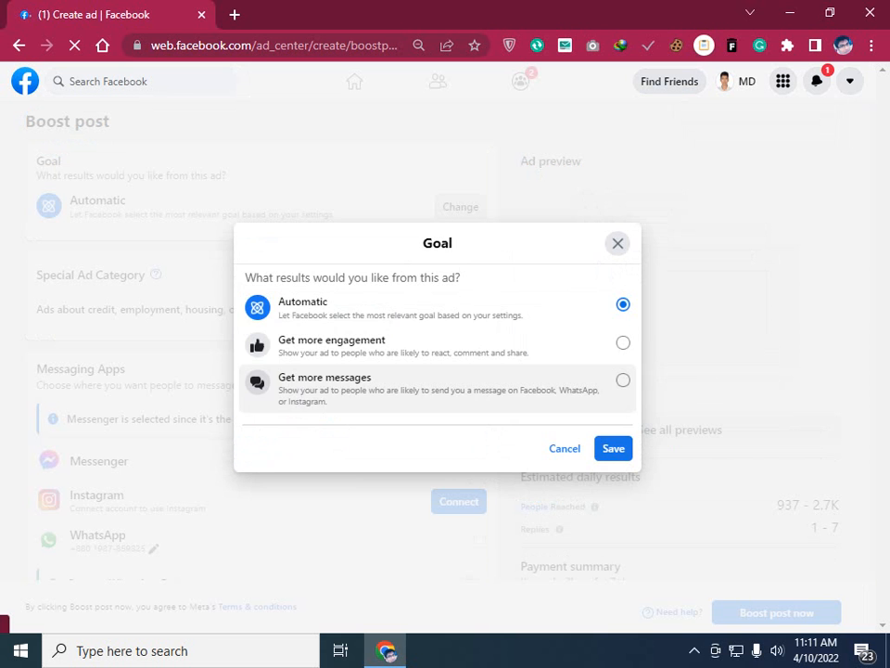
click(464, 388)
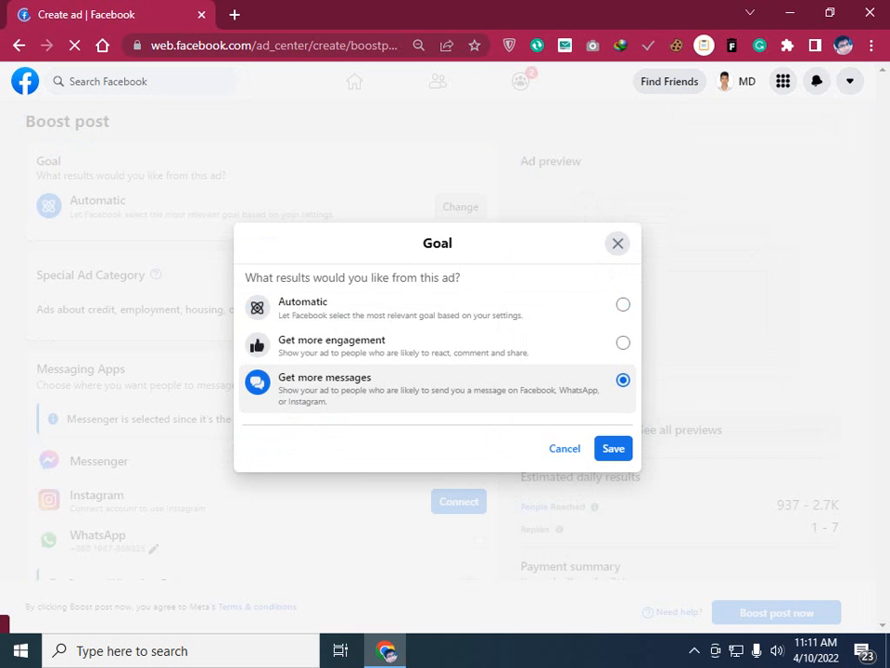
click(613, 449)
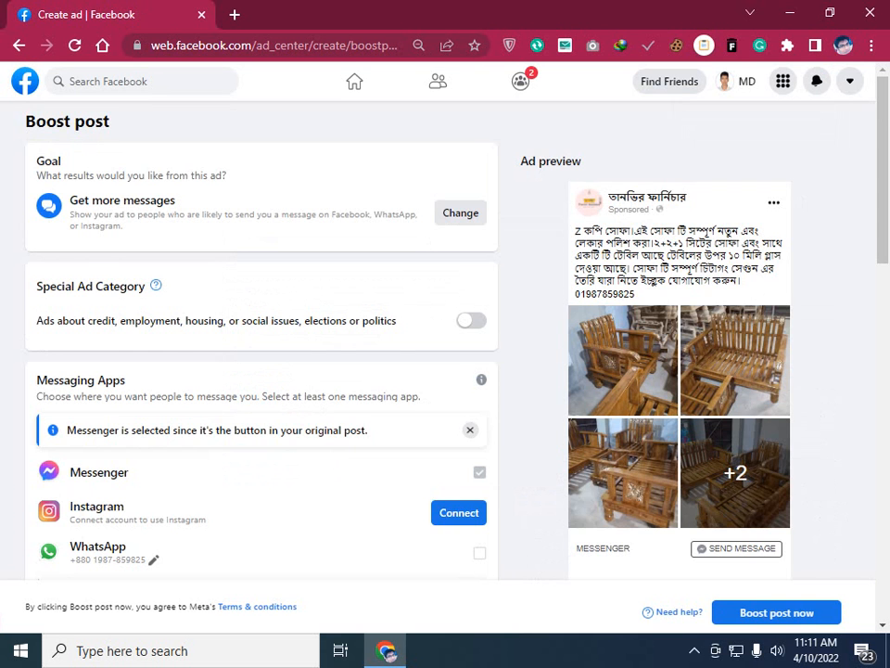
Step: Review the ad's messaging apps and the welcome message's greeting and frequently asked questions
scroll(262, 371, down, 2)
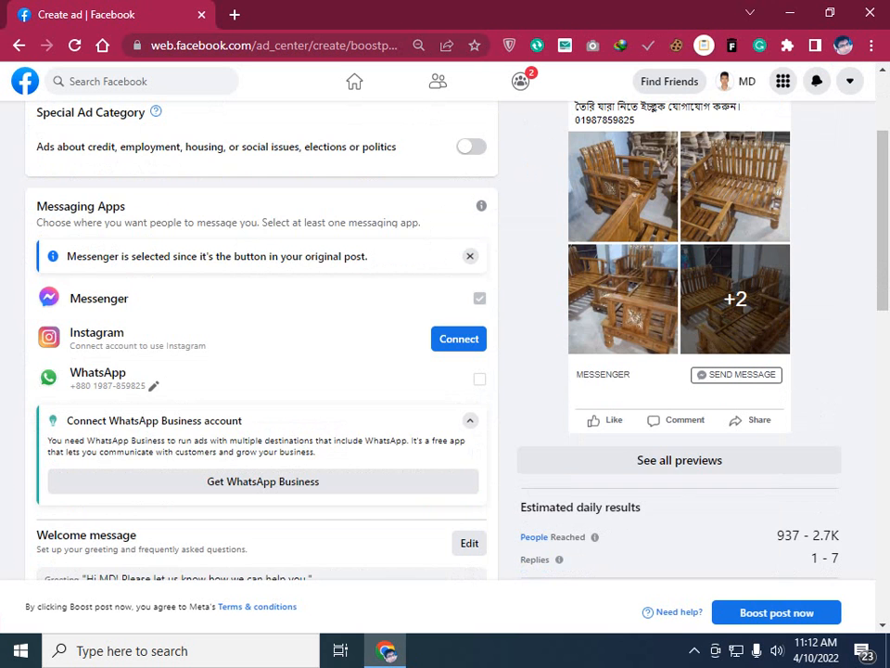
scroll(446, 371, down, 3)
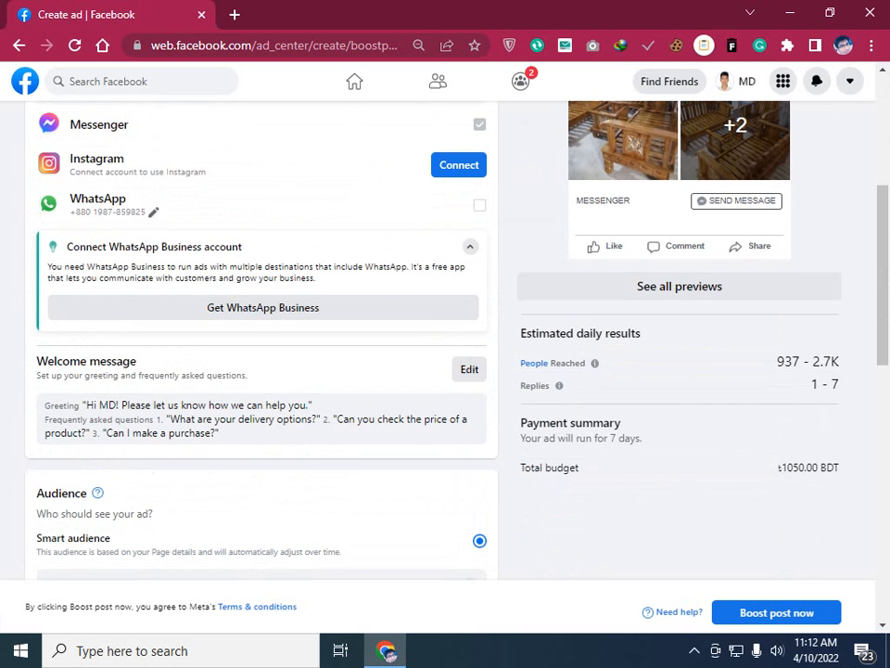
scroll(445, 371, down, 3)
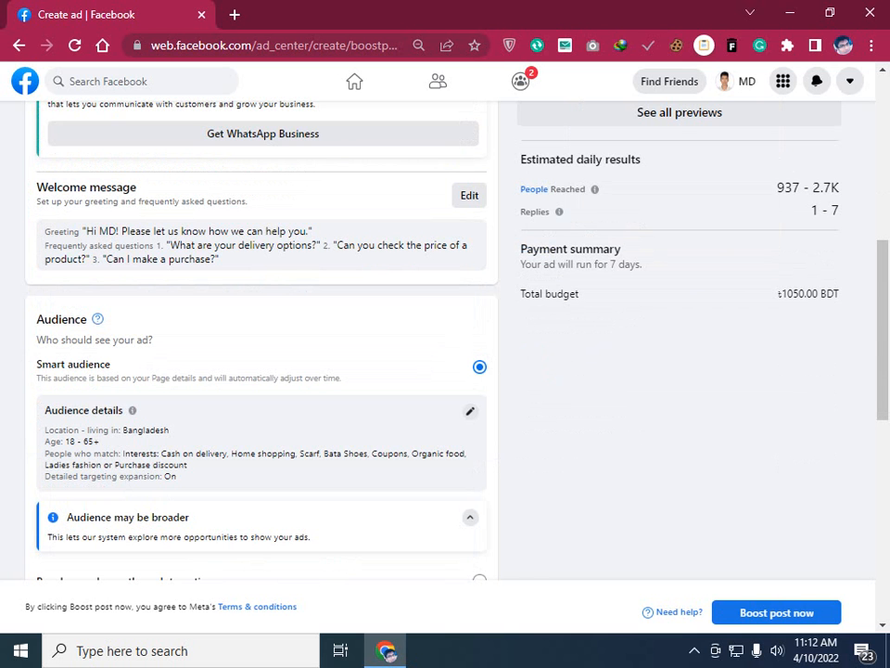
click(470, 196)
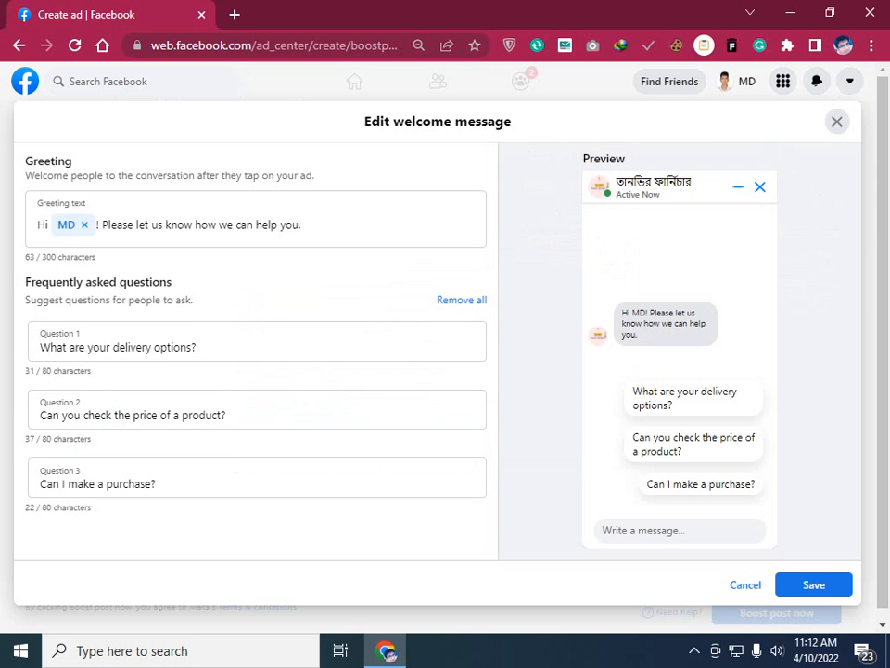
click(838, 121)
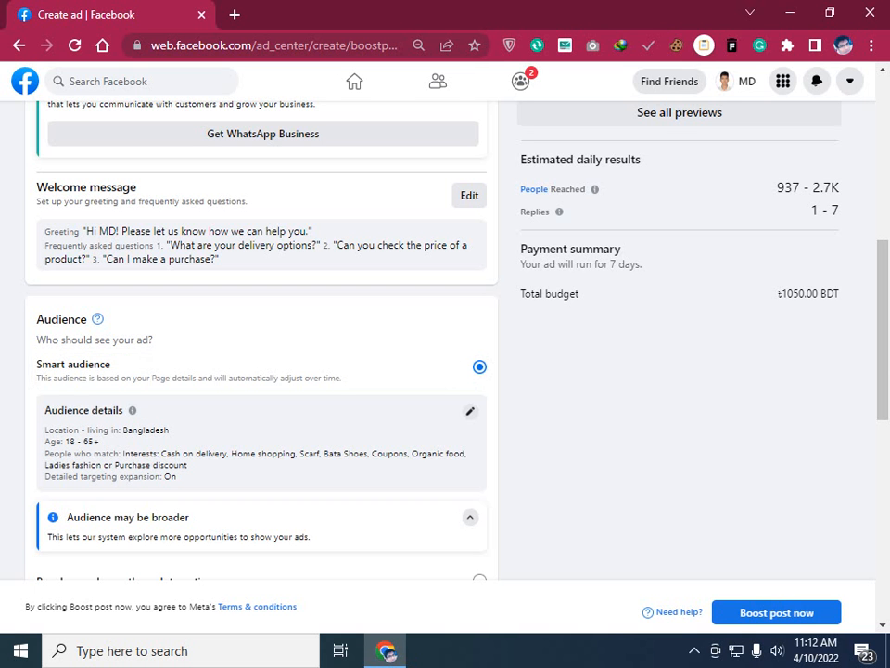
Step: Edit the smart audience's details, replacing the Bangladesh location with Dhaka Division, Bangladesh
click(470, 410)
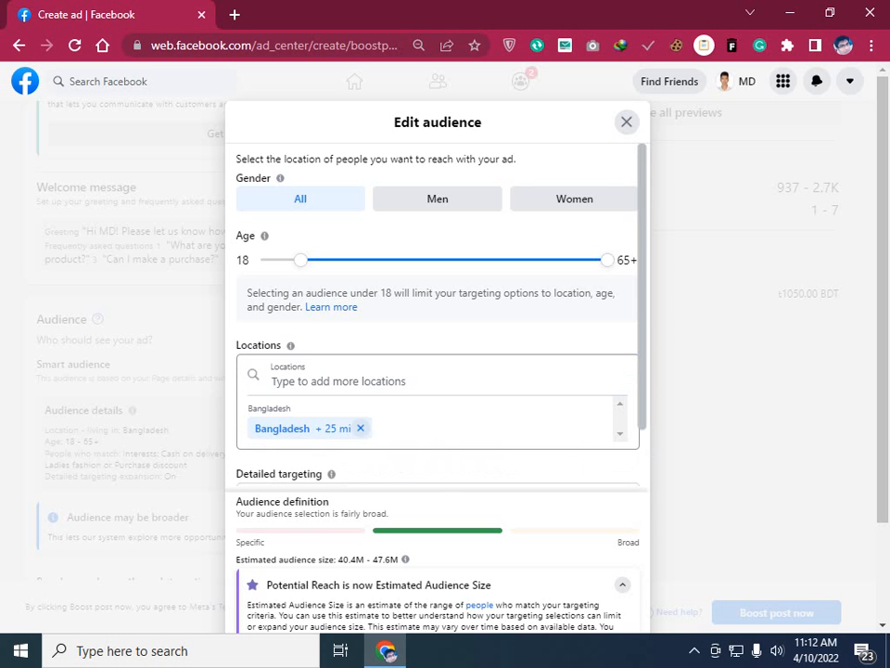
click(361, 428)
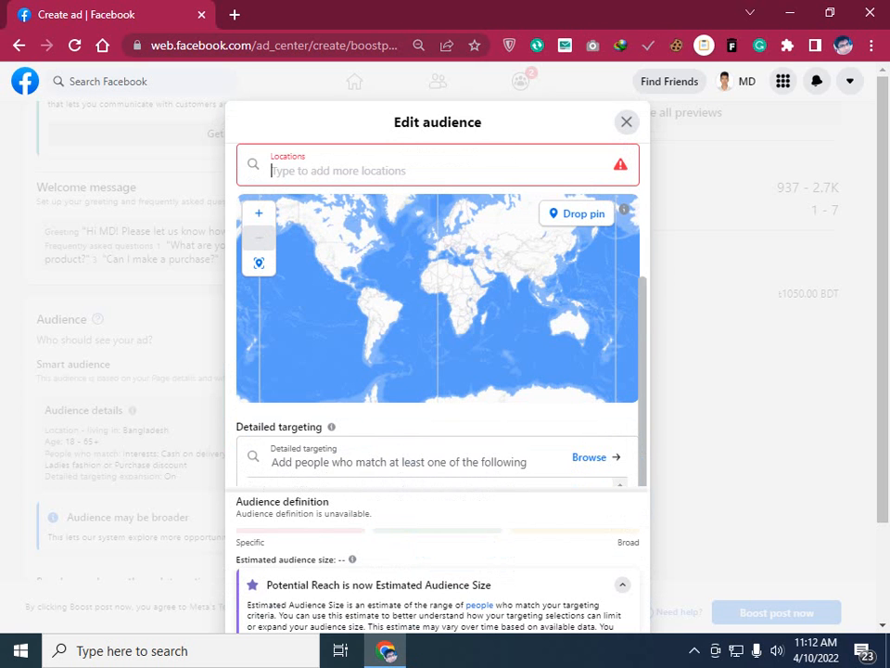
text(dh)
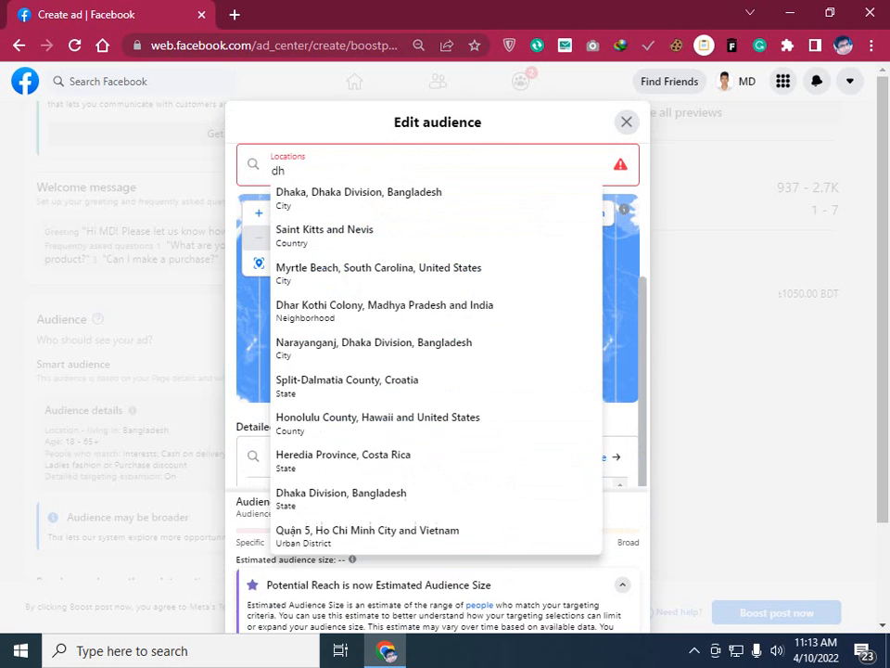
text(aka)
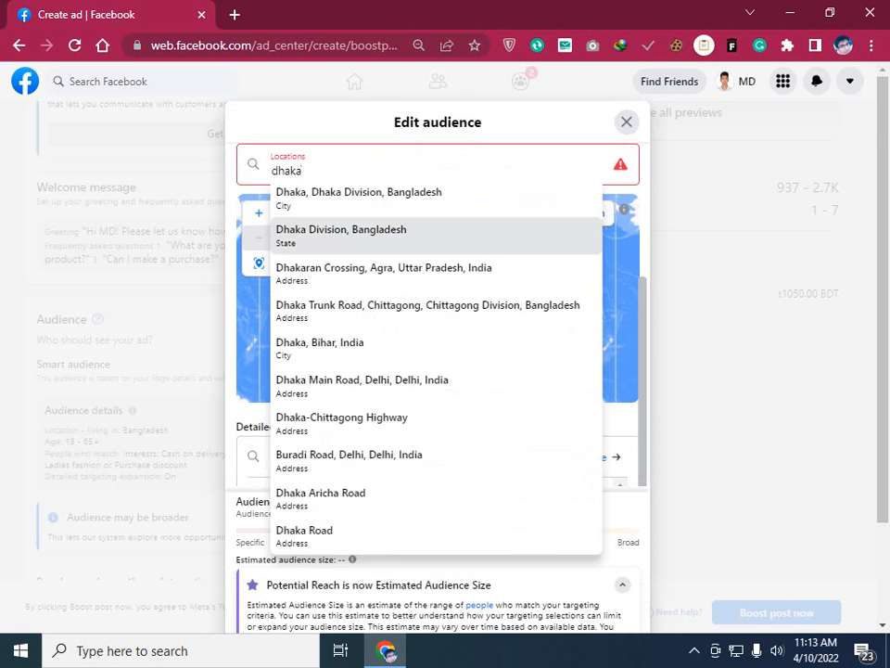
click(371, 235)
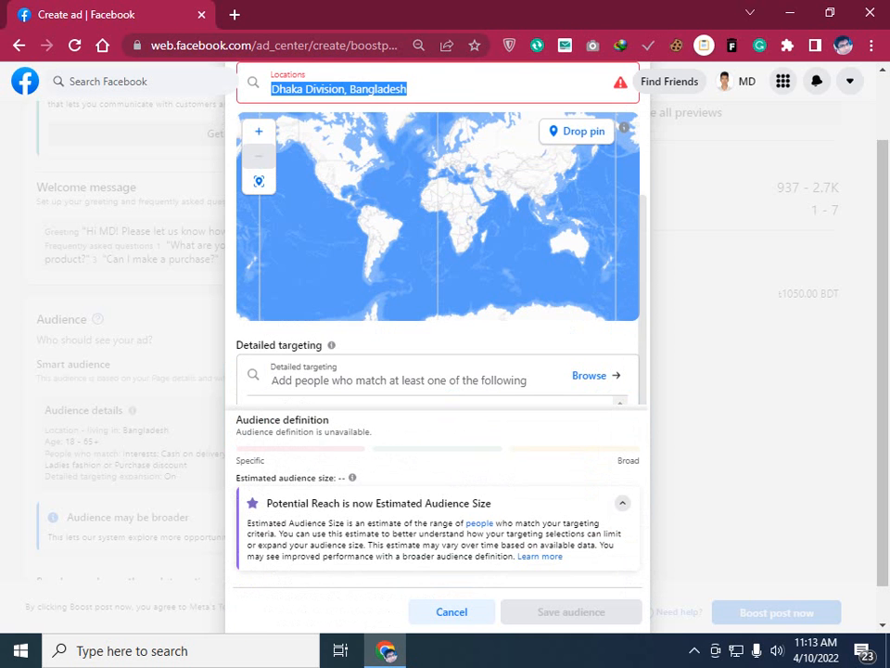
click(519, 425)
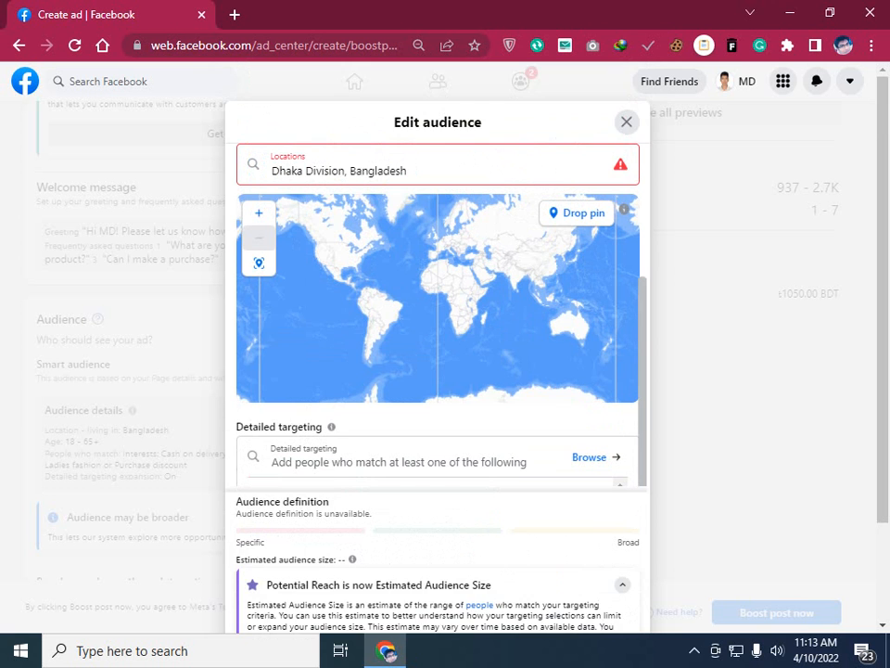
click(340, 171)
key(Return)
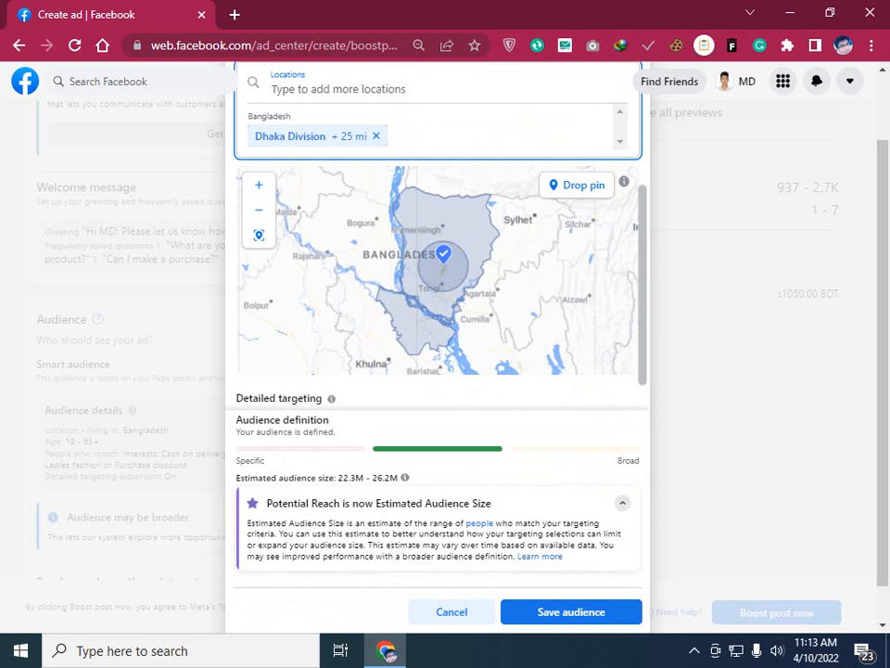
Step: Examine the audience's location map and the interests listed under detailed targeting
scroll(508, 347, down, 3)
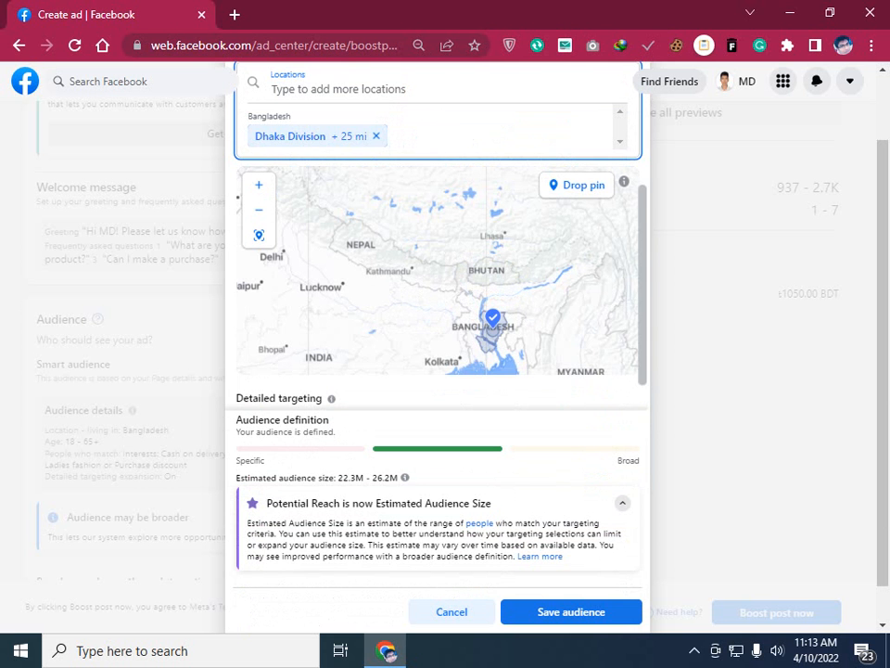
scroll(438, 278, up, 3)
scroll(438, 241, down, 4)
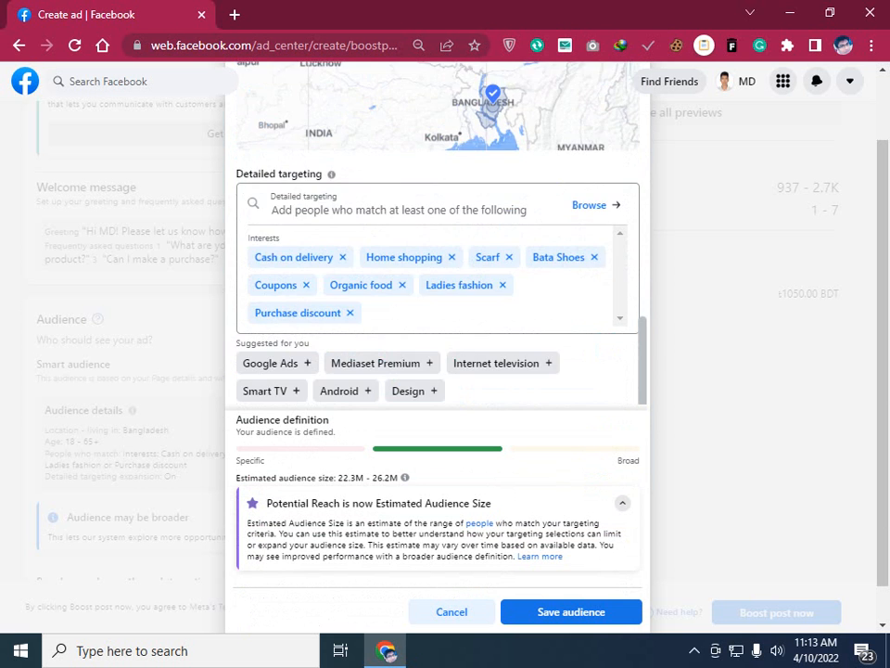
scroll(438, 242, up, 2)
scroll(437, 242, up, 1)
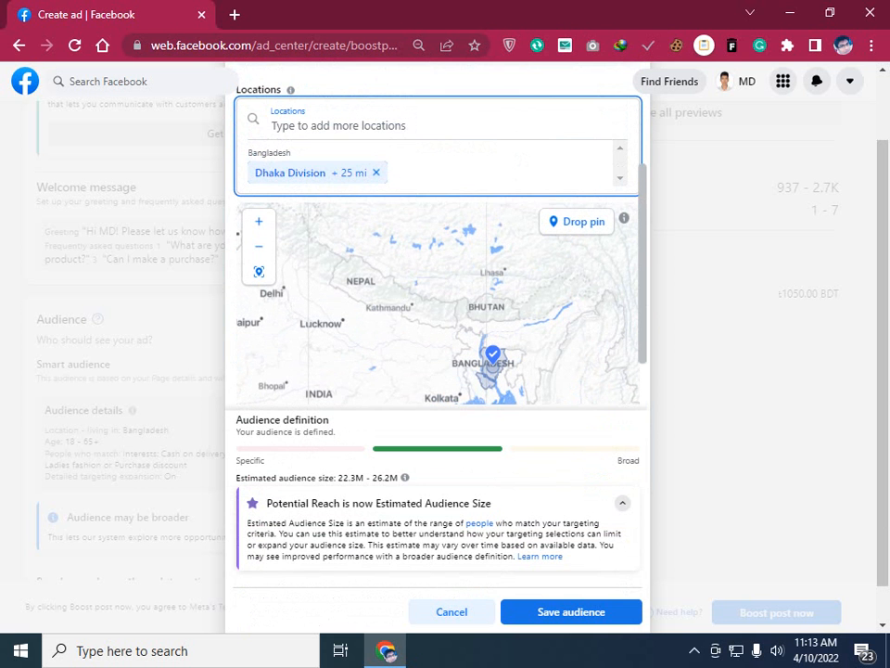
scroll(438, 306, down, 3)
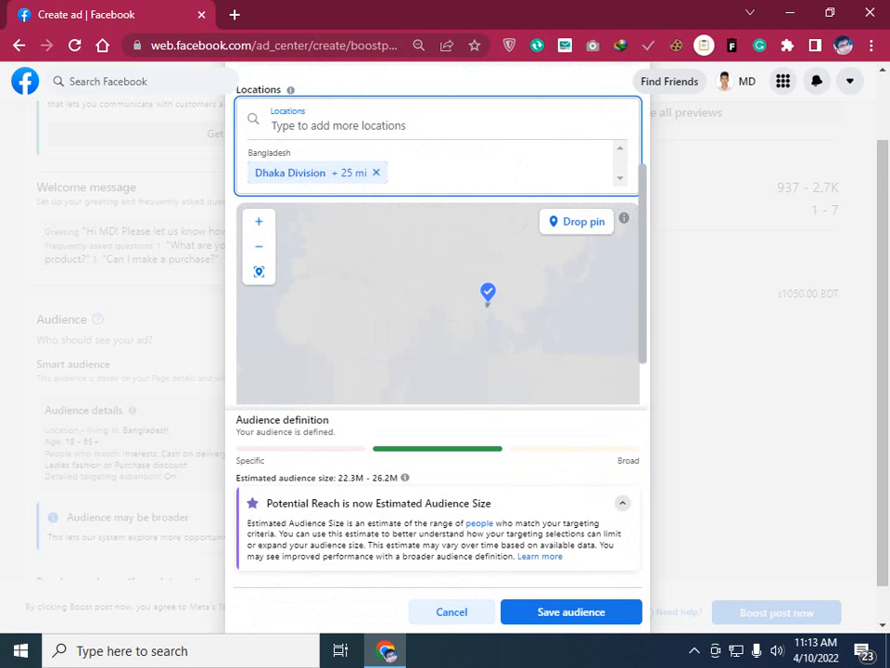
scroll(438, 241, down, 1)
scroll(438, 278, down, 1)
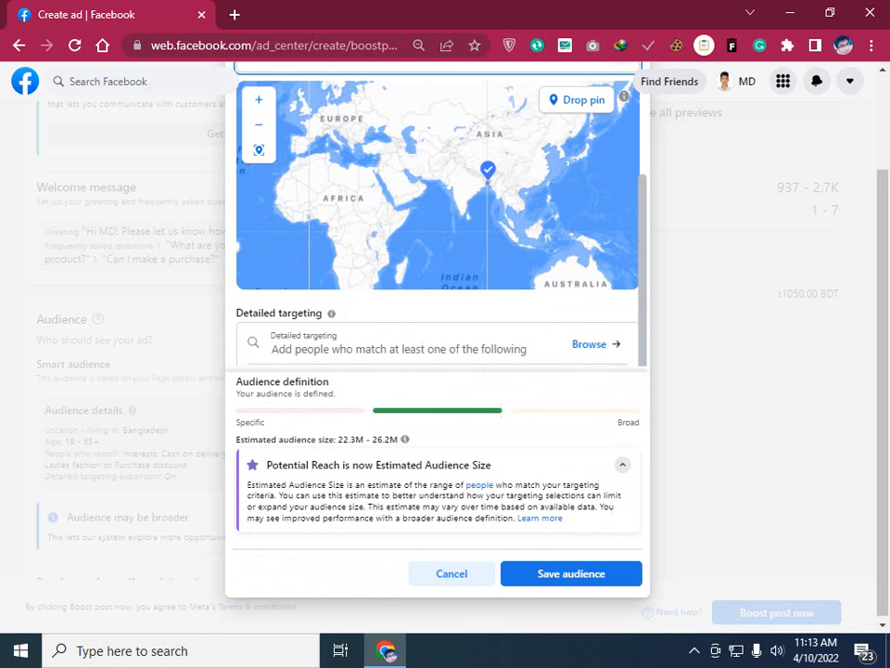
scroll(438, 232, up, 5)
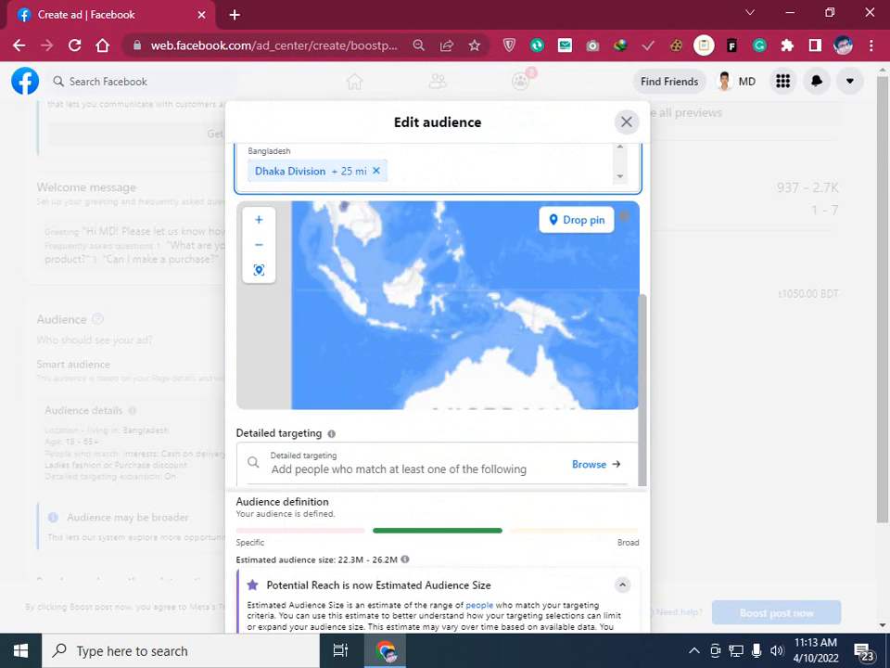
Step: Try to add the Home shopping interest to the audience's detailed targeting
scroll(438, 306, down, 4)
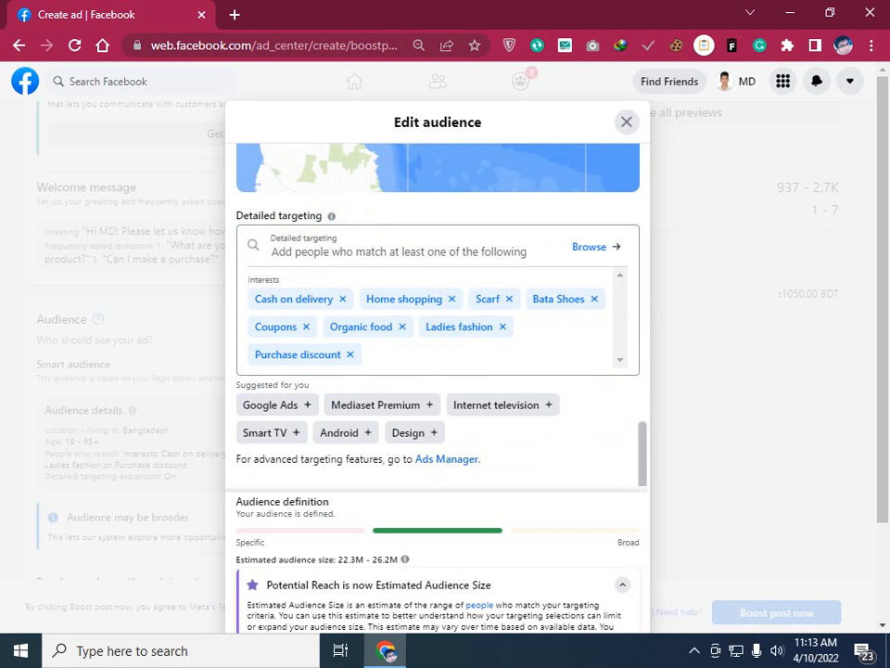
click(399, 251)
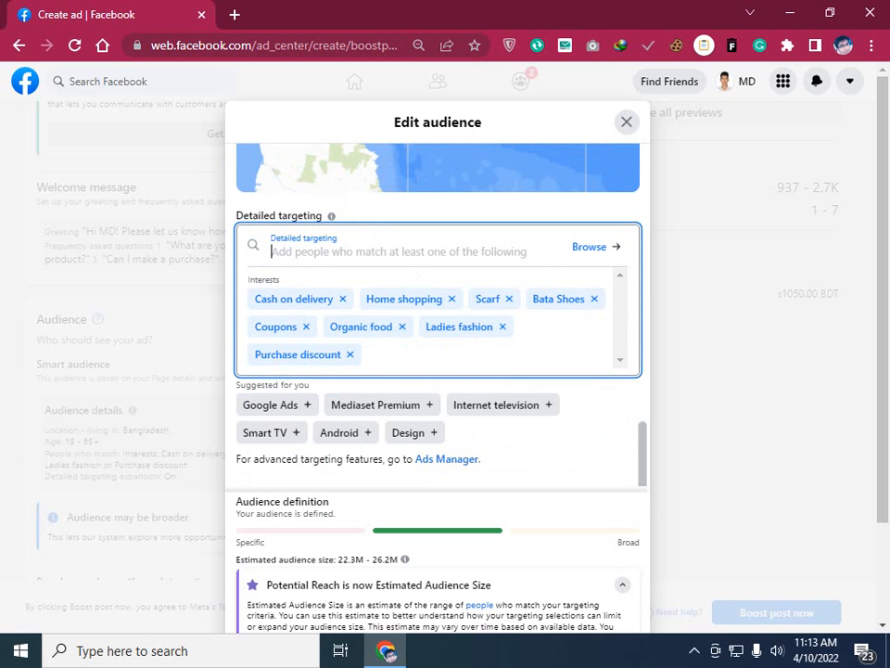
text(Ho)
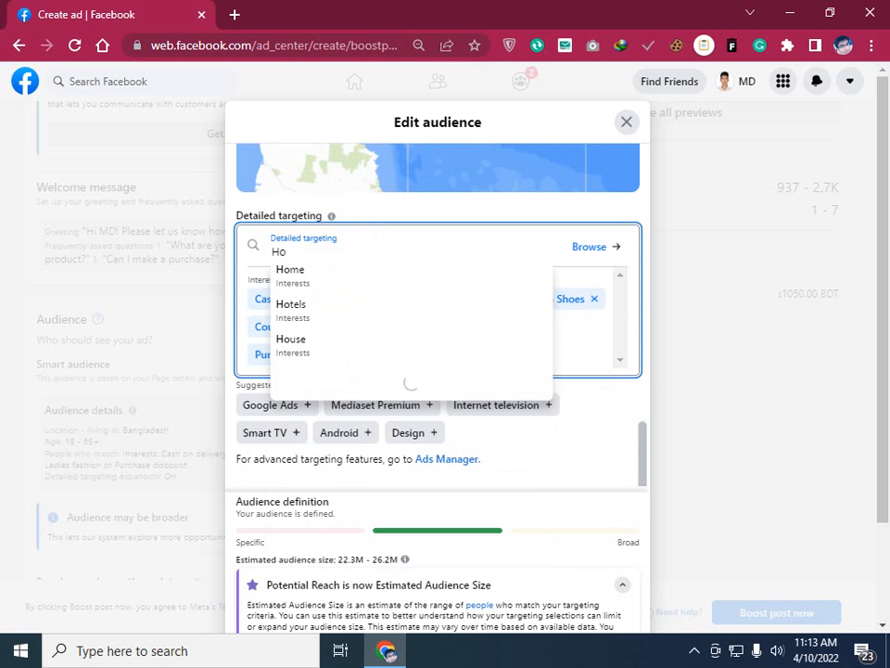
text(me s)
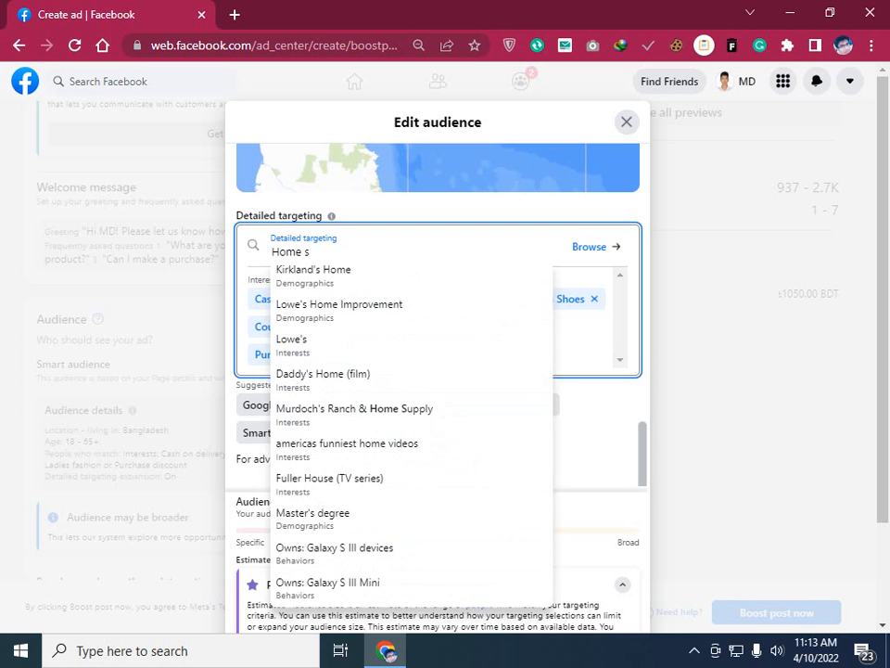
text(sop)
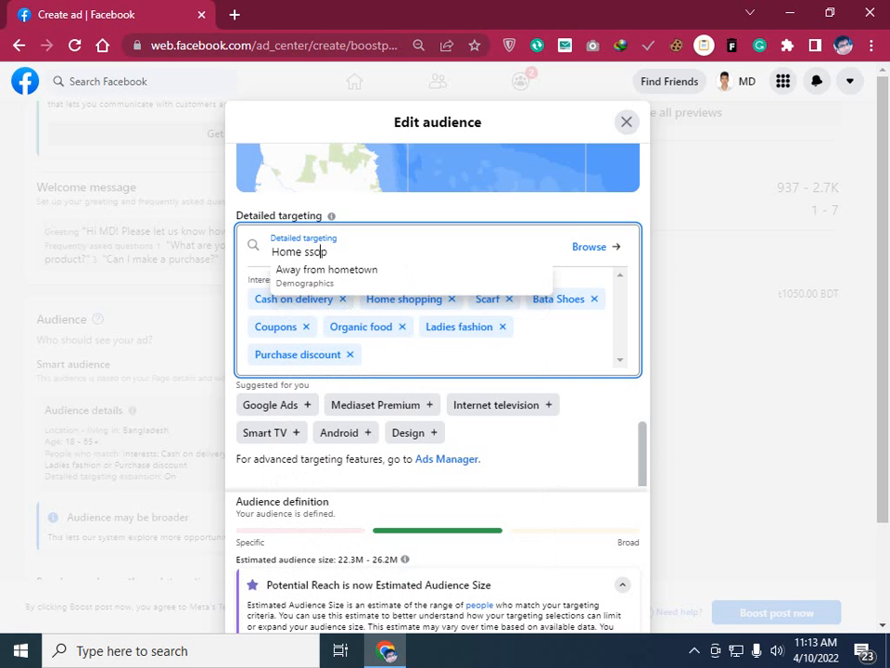
key(BackSpace)
text(h)
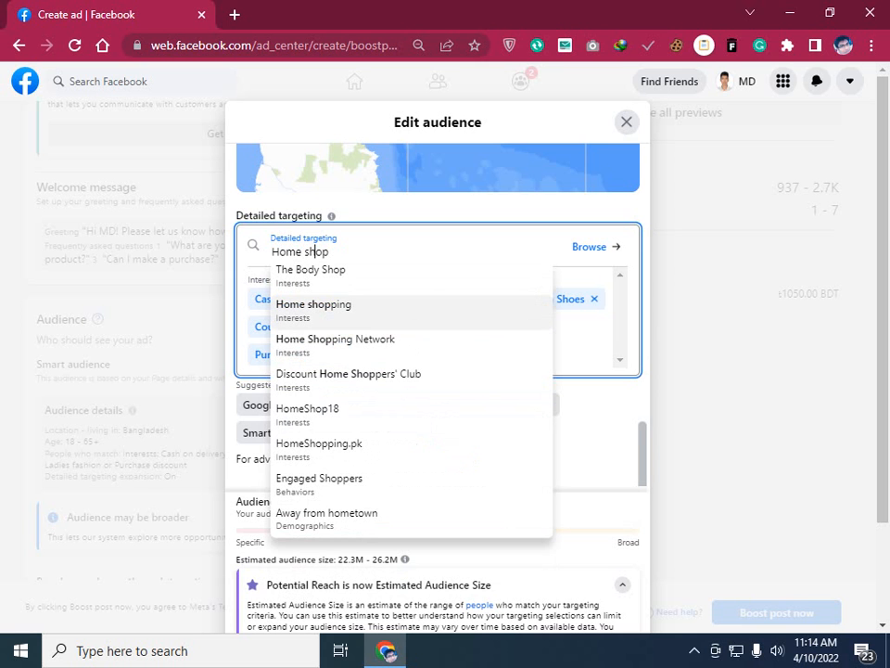
click(316, 310)
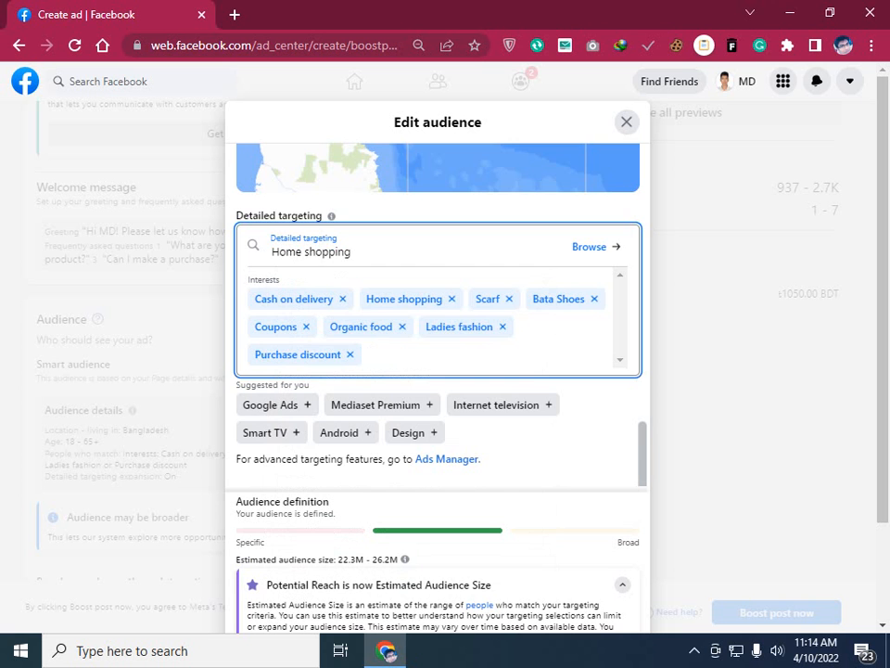
scroll(438, 315, up, 1)
scroll(438, 315, down, 1)
Step: Search the detailed targeting for furniture and add the Furniture interest to the audience
triple_click(326, 251)
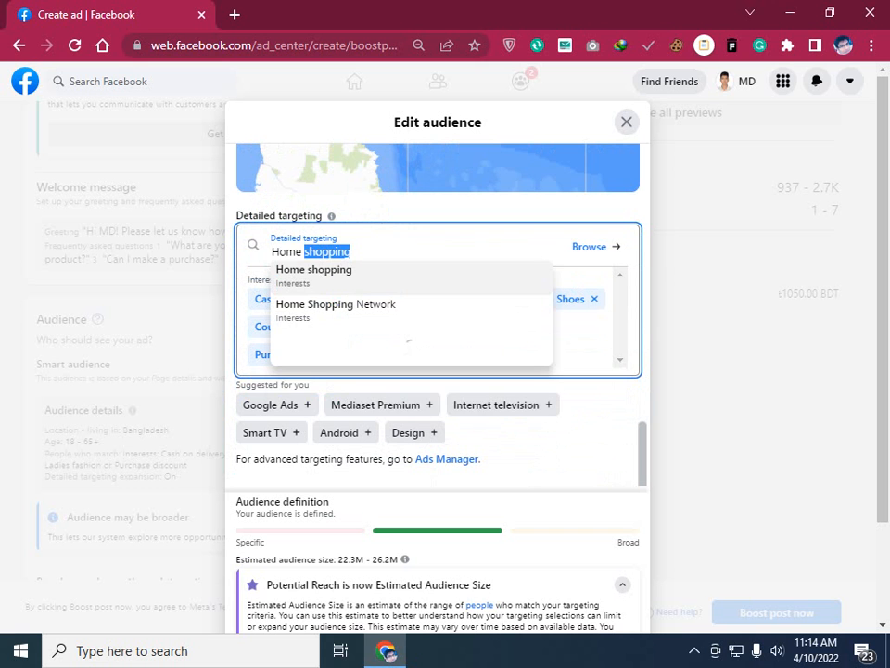
text(fu)
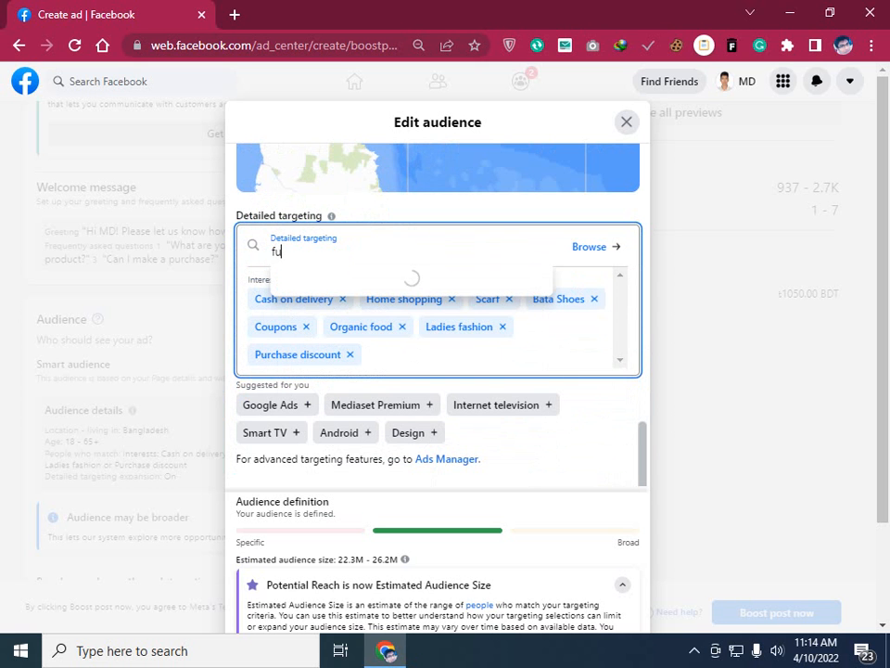
text(rniture)
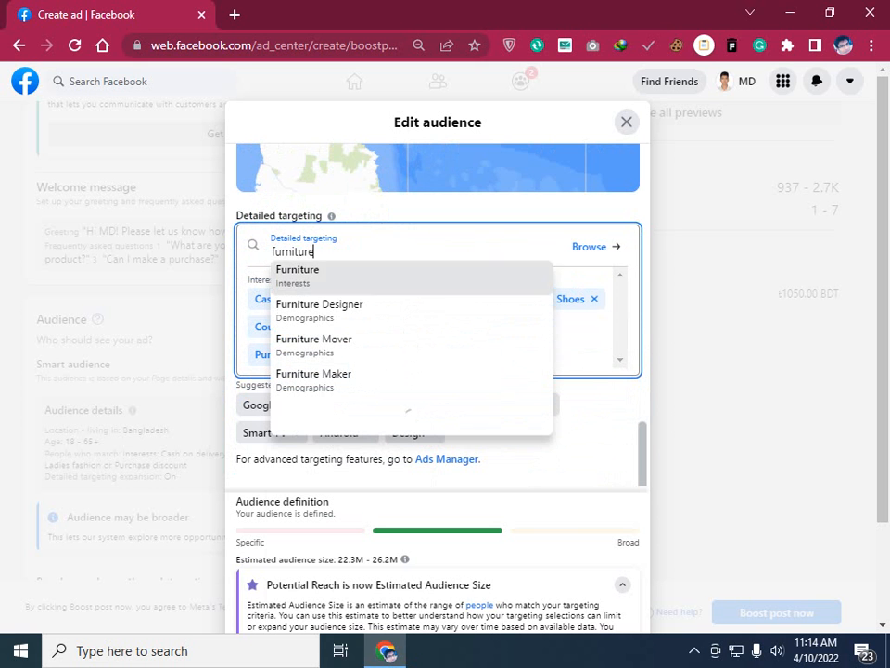
key(ctrl+a)
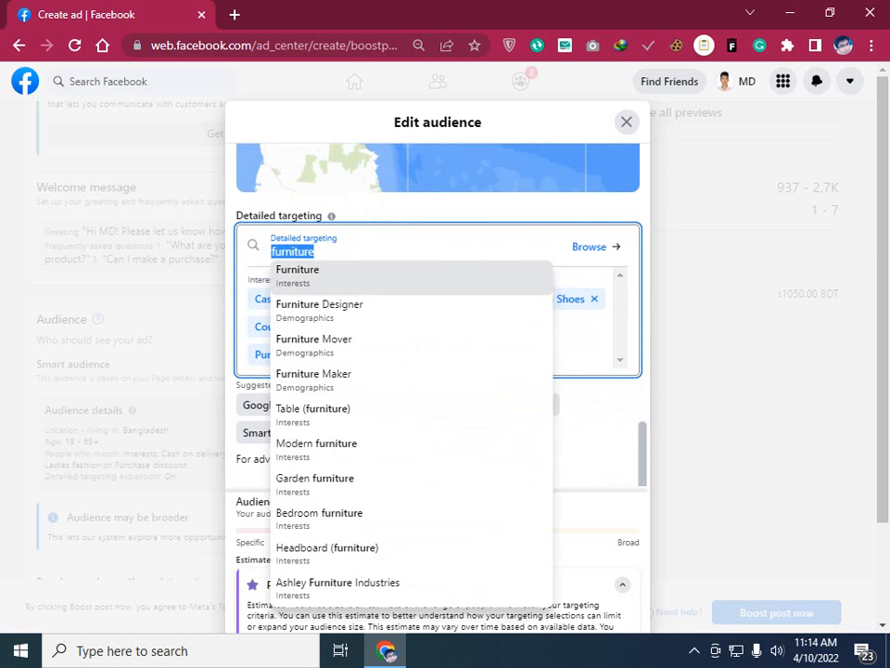
key(ctrl+x)
key(ctrl+v)
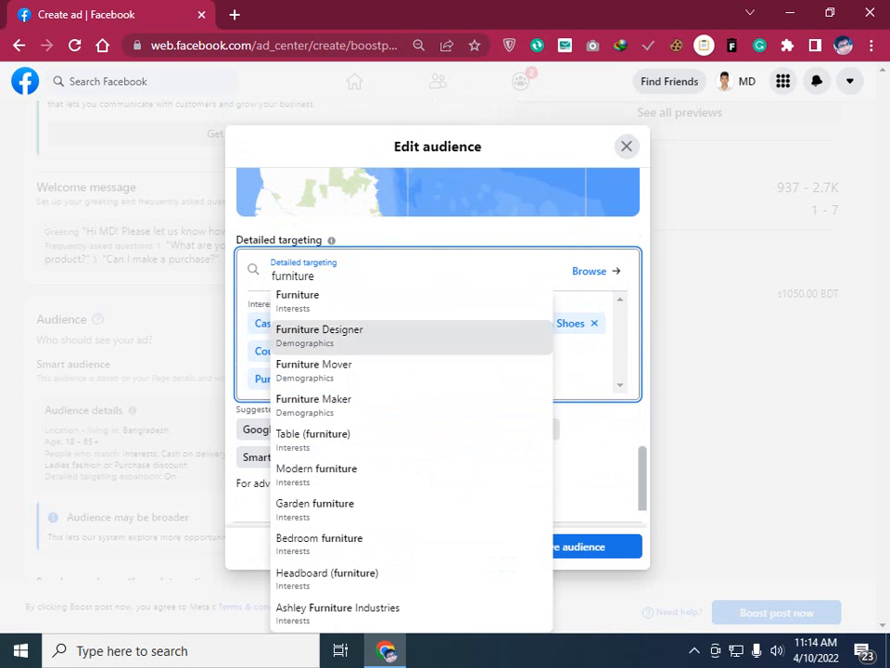
key(ctrl+a)
key(ctrl+v)
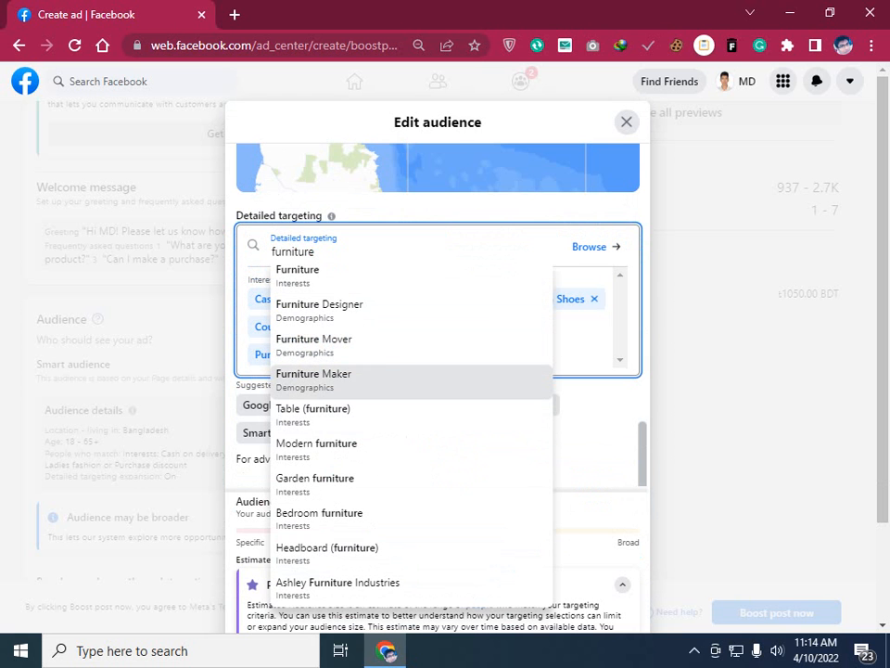
click(399, 277)
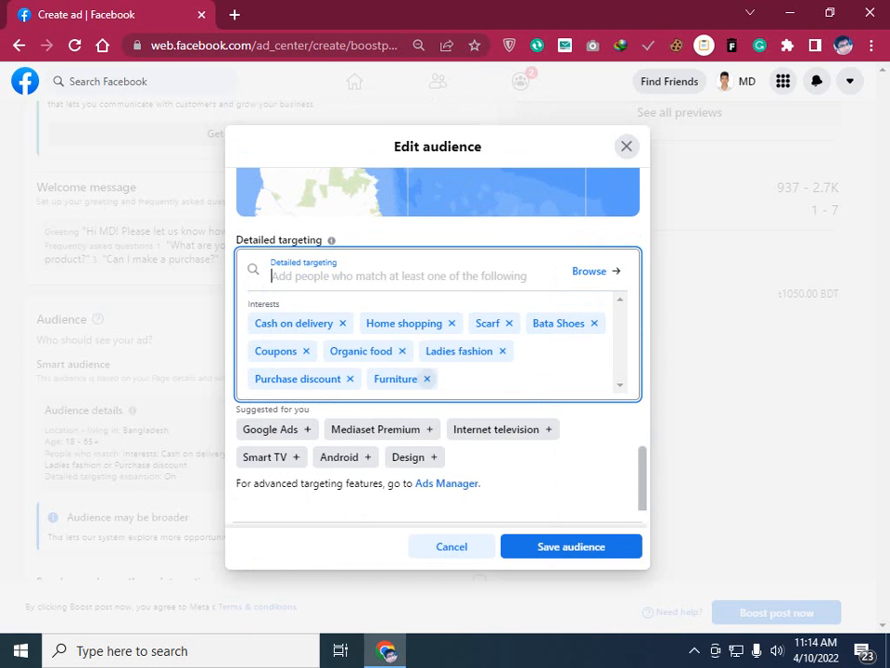
Step: Add the Furniture Maker demographic and the Table (furniture) and Modern furniture interests to the detailed targeting
key(ctrl+v)
click(385, 376)
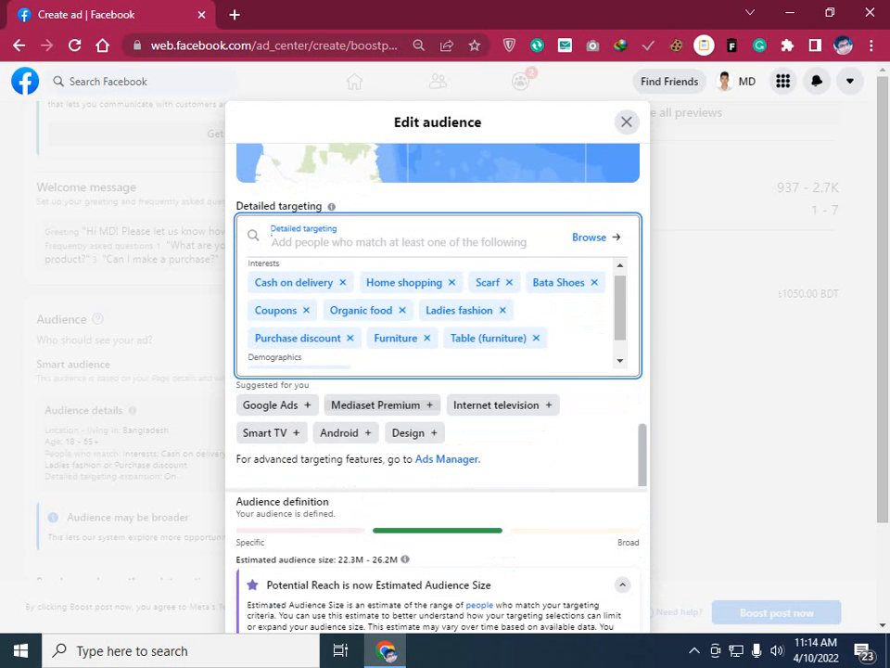
key(ctrl+v)
click(382, 434)
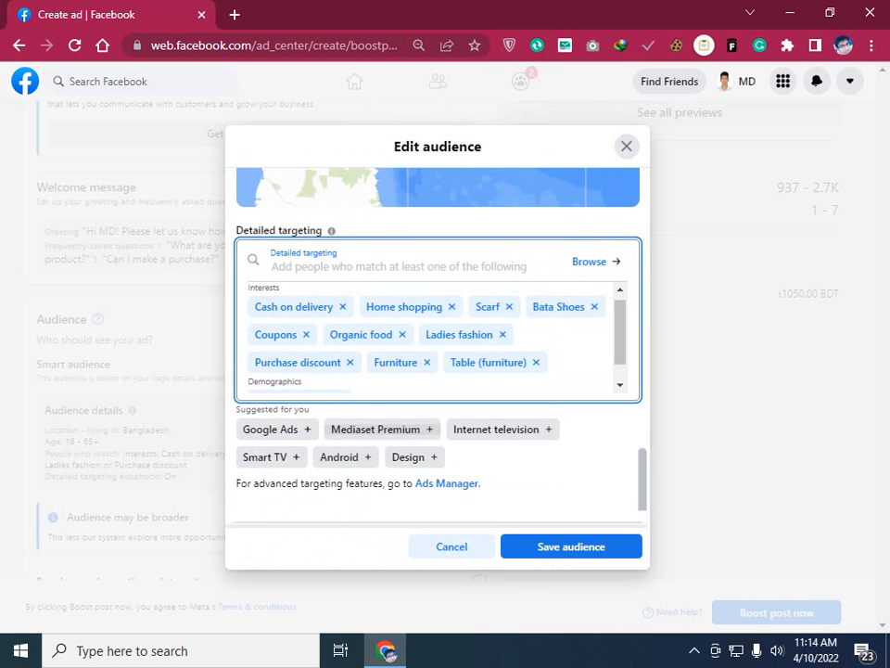
key(ctrl+v)
click(382, 460)
Step: Add the Bedroom furniture and Ashley Furniture Industries interests to the detailed targeting and save the audience
key(ctrl+v)
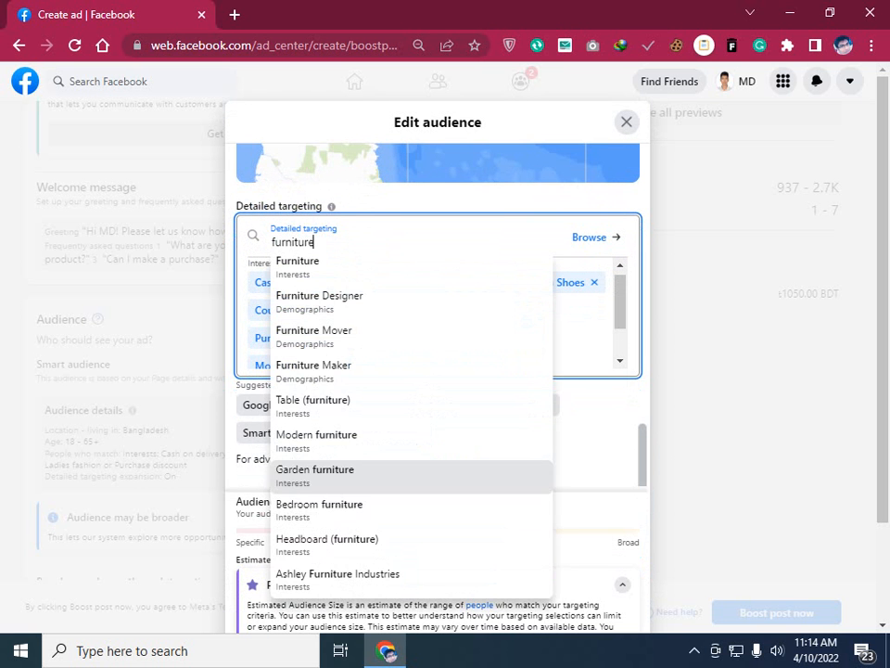
click(382, 503)
key(ctrl+v)
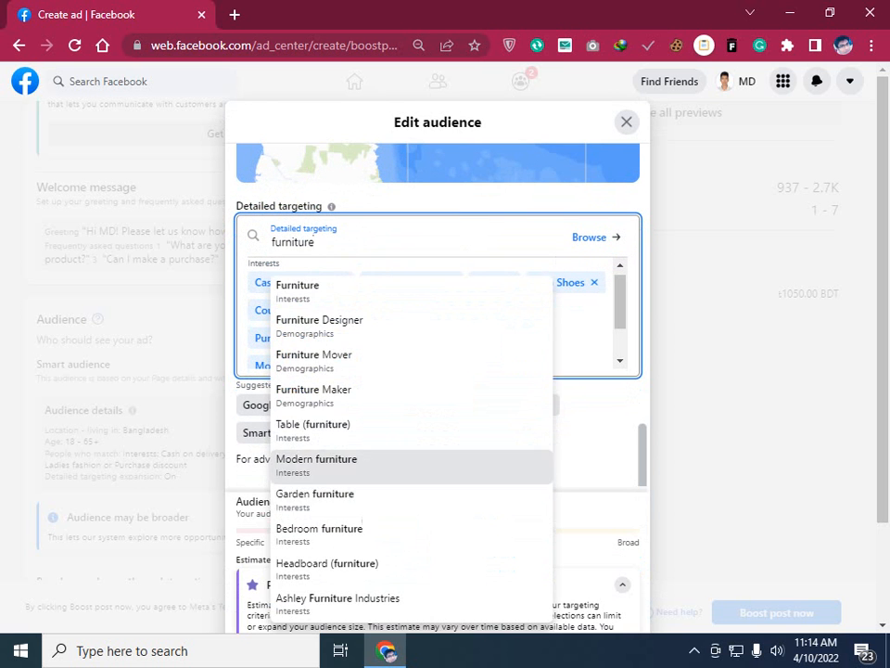
click(382, 458)
key(ctrl+v)
click(382, 546)
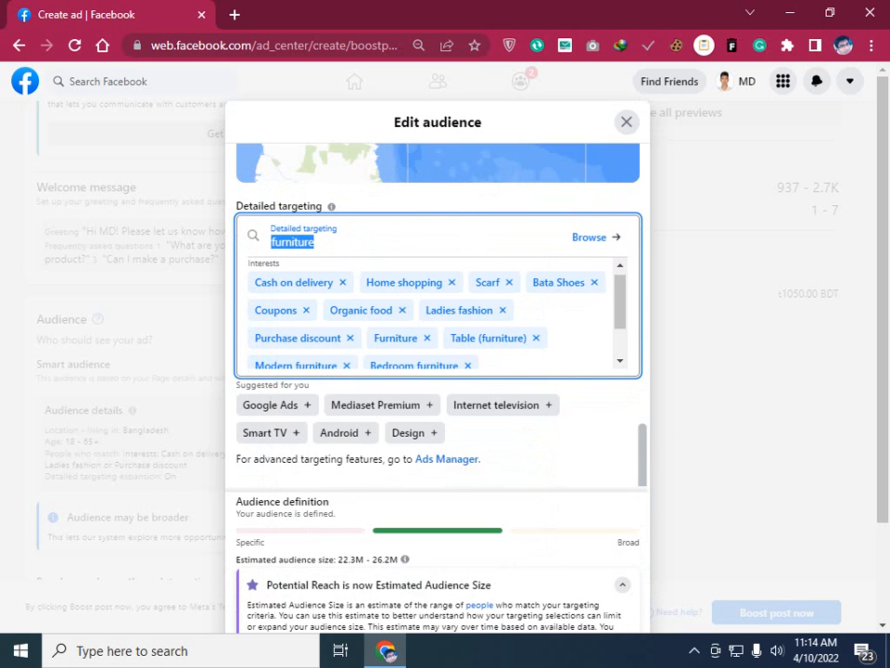
key(ctrl+v)
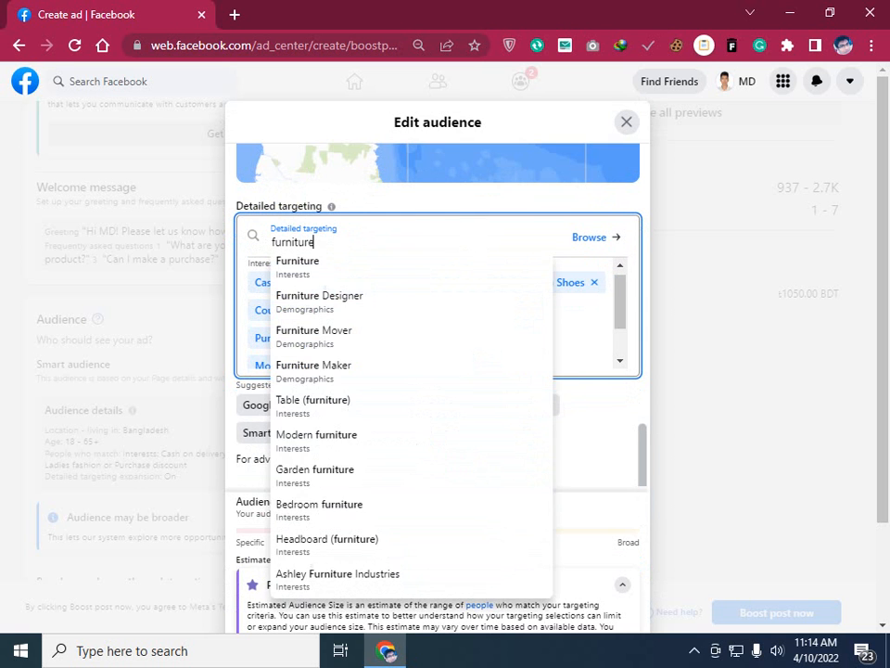
scroll(383, 510, down, 2)
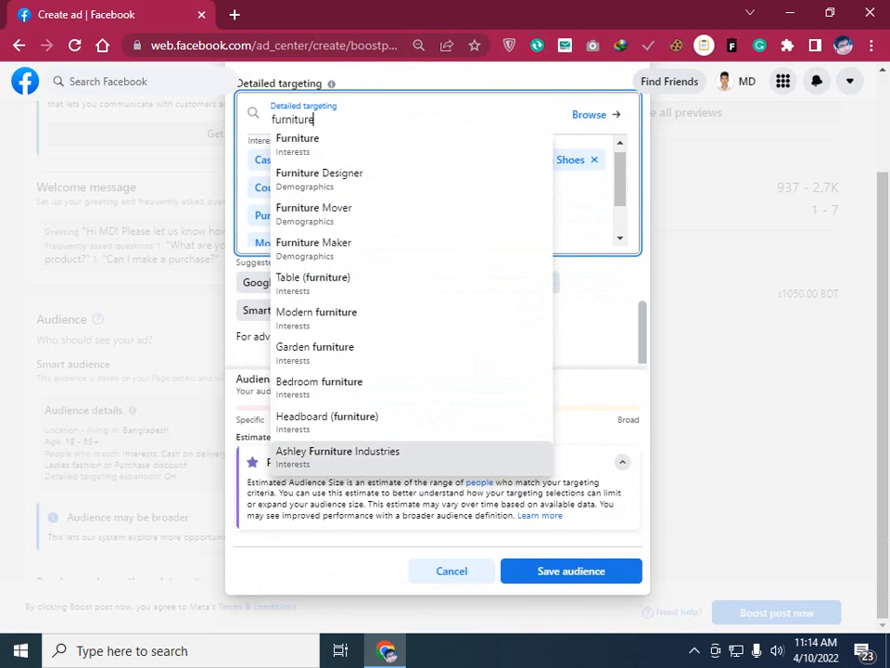
click(338, 454)
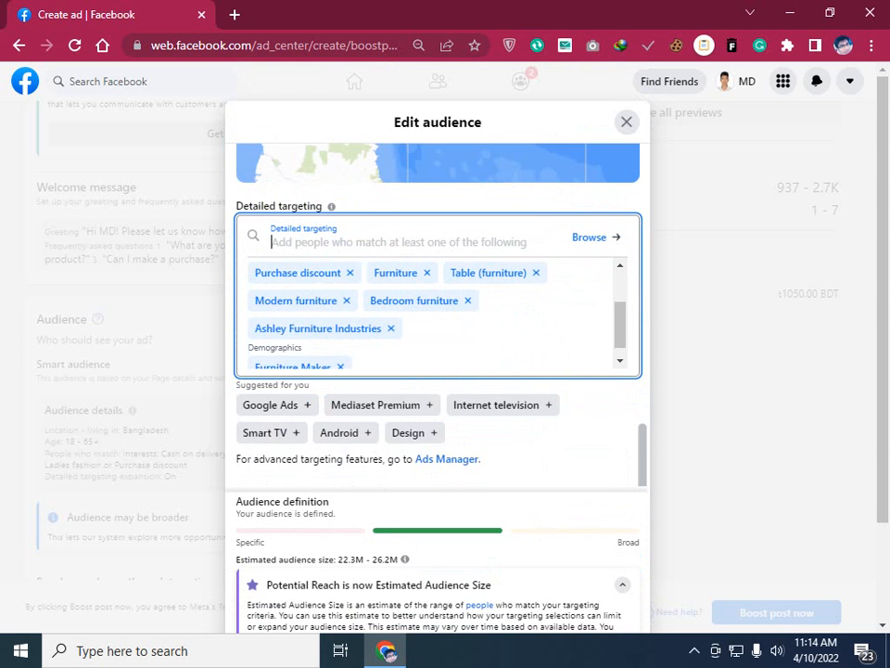
scroll(437, 371, down, 2)
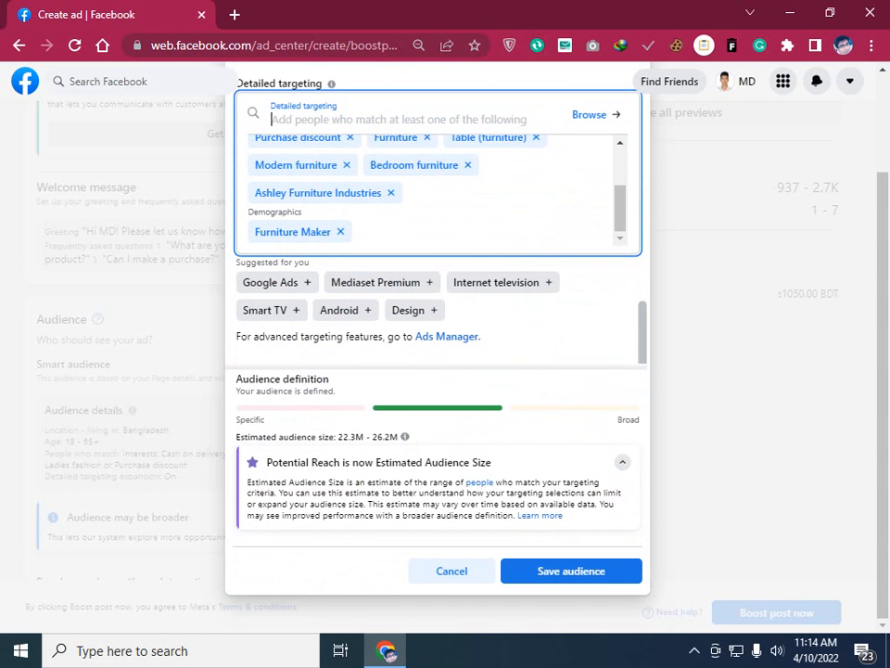
click(571, 571)
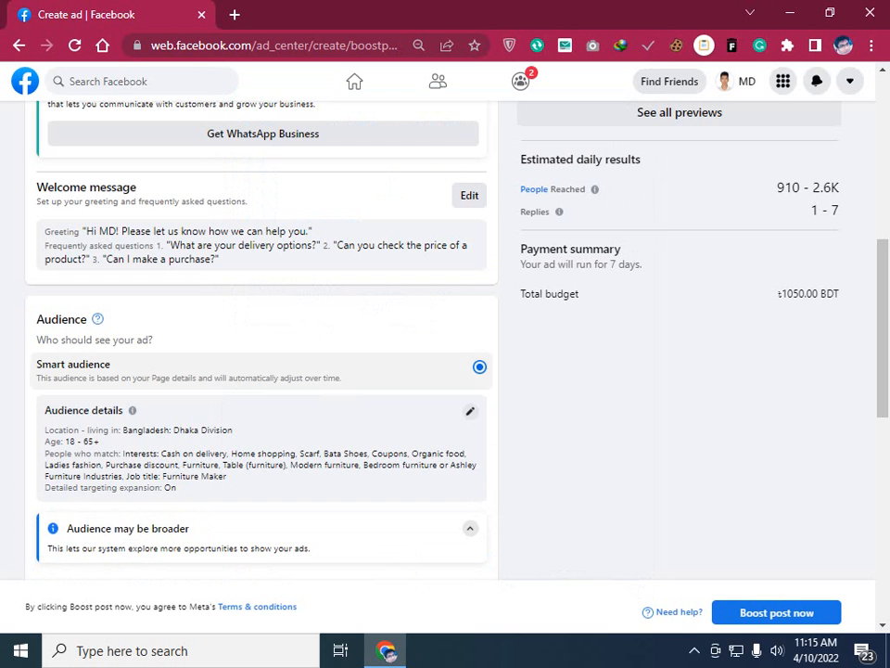
Step: Lower the ad's total budget to the minimum of 90.00 BDT
scroll(261, 371, up, 2)
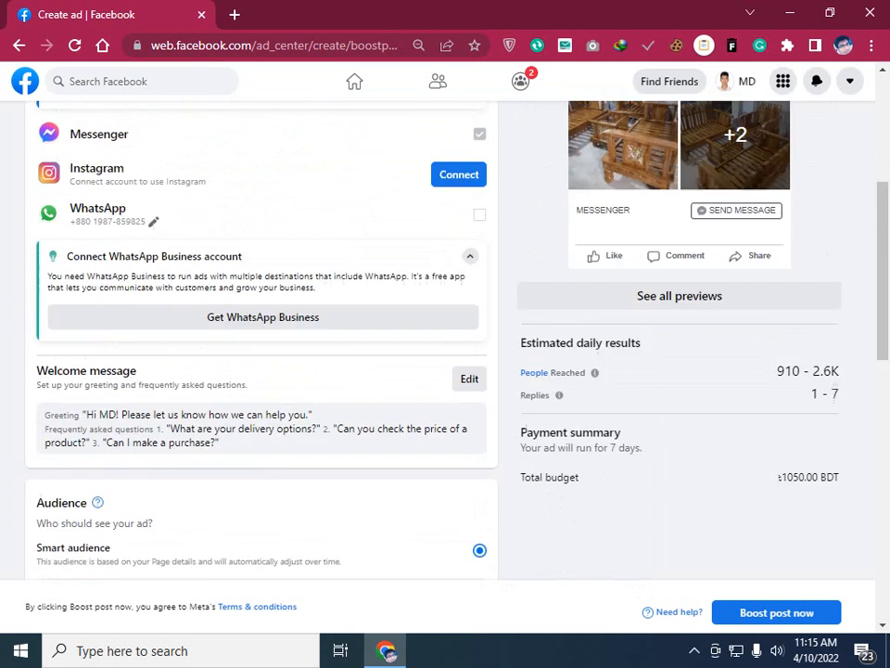
scroll(262, 371, down, 8)
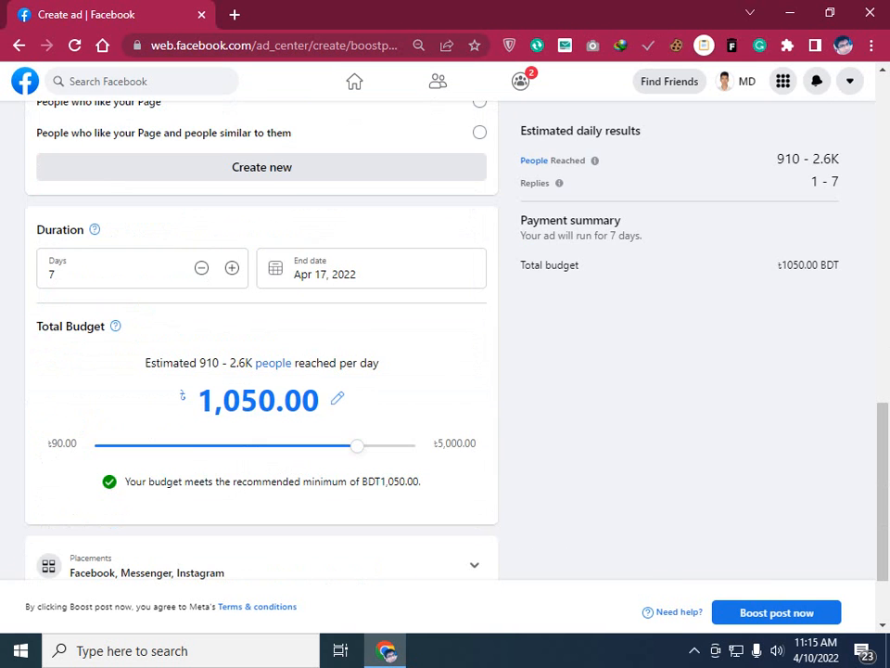
drag(358, 447, 332, 446)
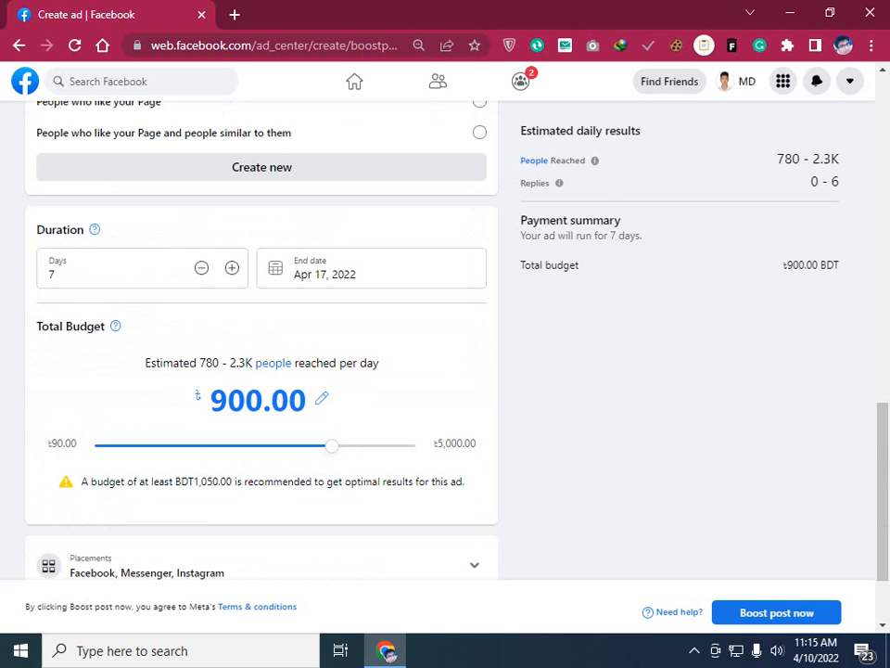
drag(332, 446, 101, 446)
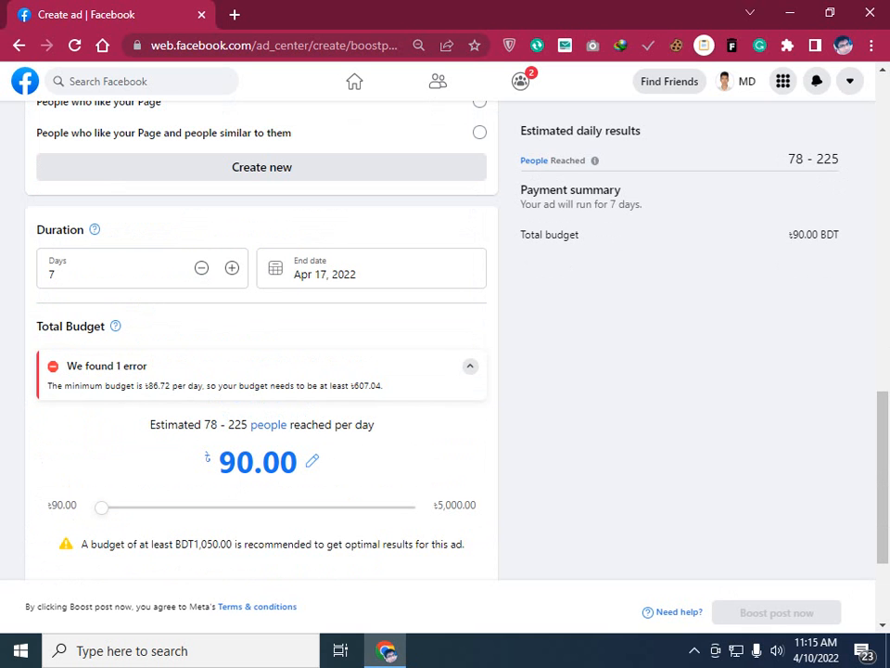
Step: Shorten the ad's duration to 3 days, ending Apr 13, 2022
click(202, 268)
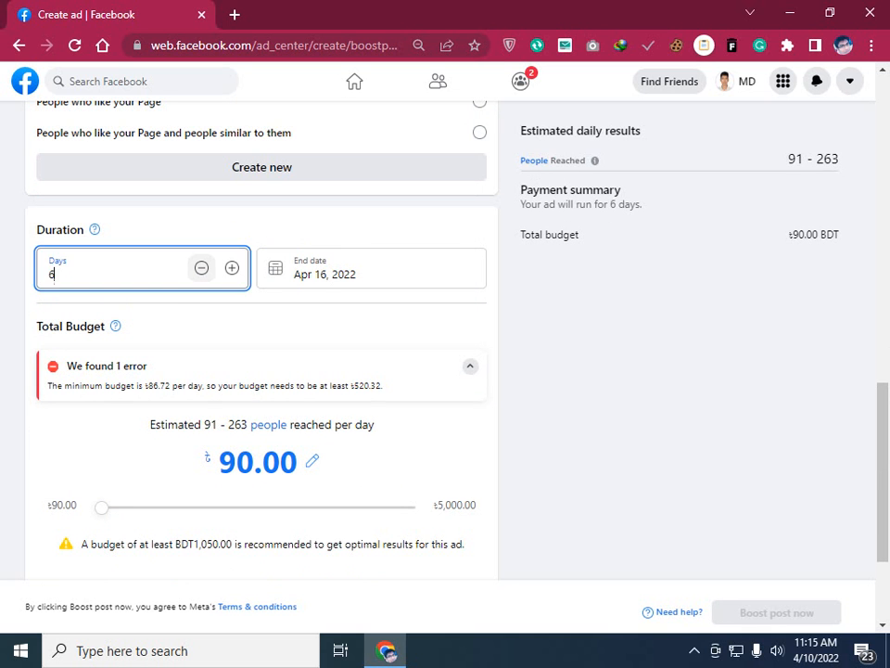
click(201, 268)
click(201, 268)
click(201, 268)
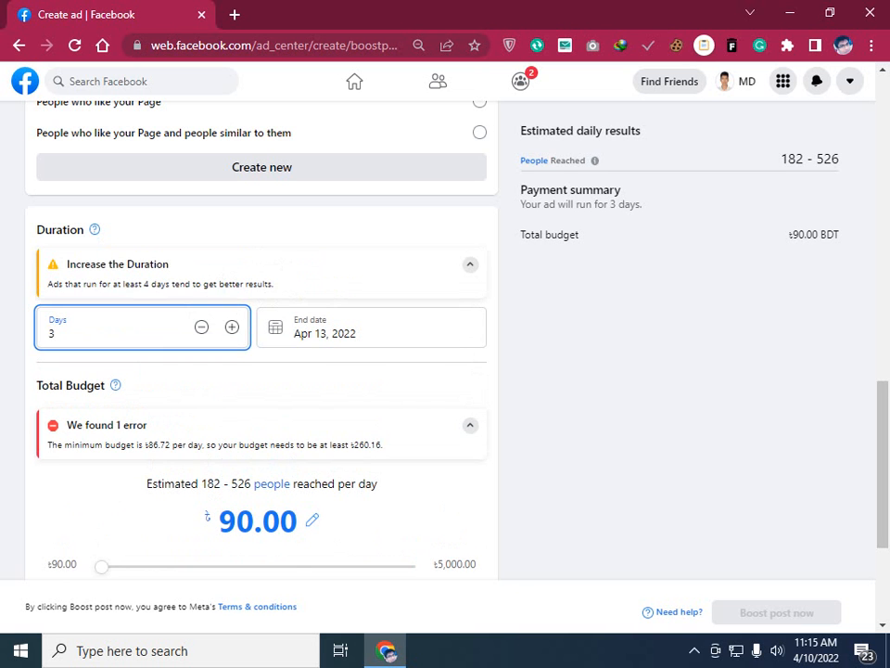
scroll(260, 371, down, 2)
scroll(260, 455, up, 10)
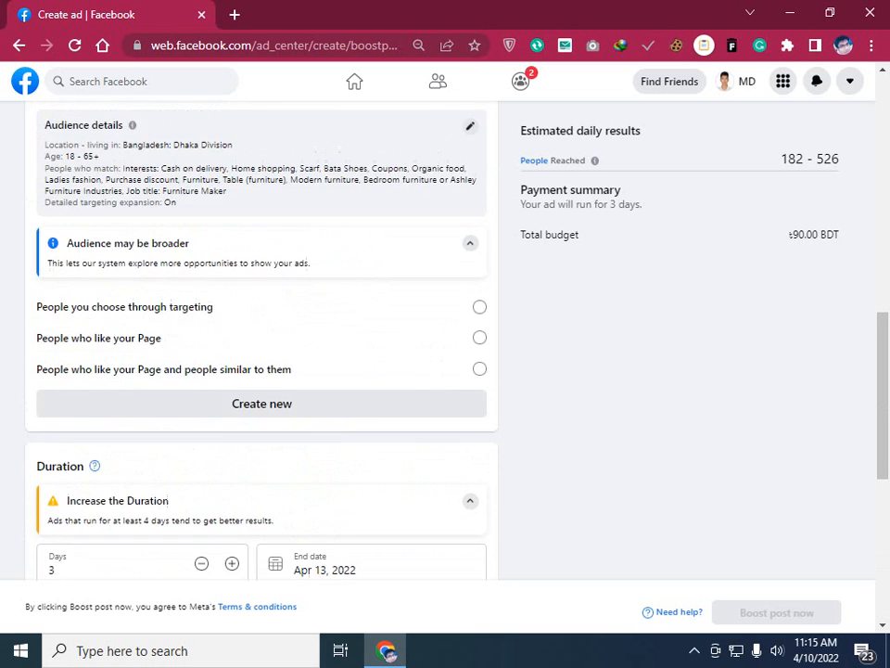
scroll(260, 418, down, 5)
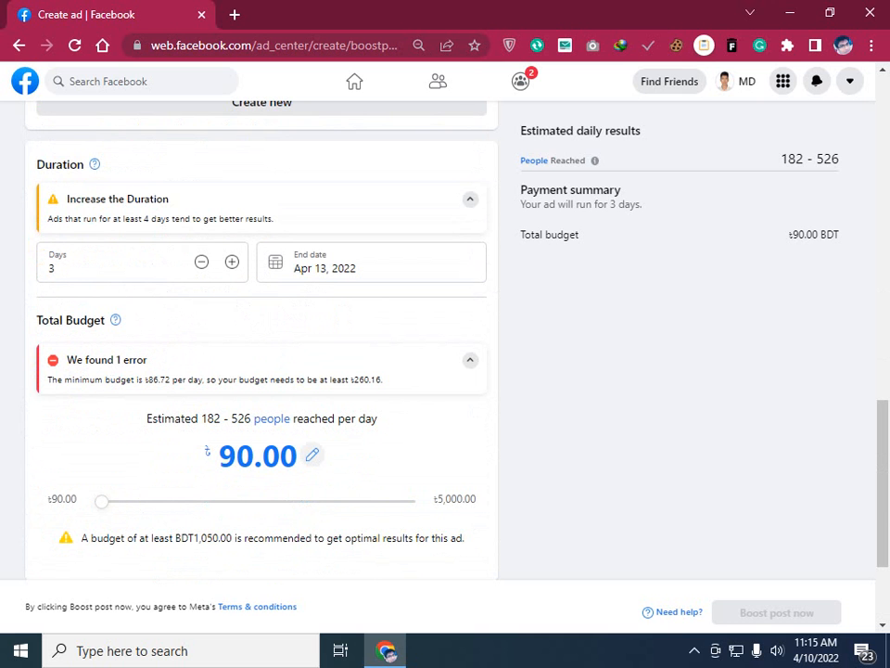
Step: Switch to the Calculator app, multiply 90 by 3 to work out the three-day budget, and close it
click(182, 651)
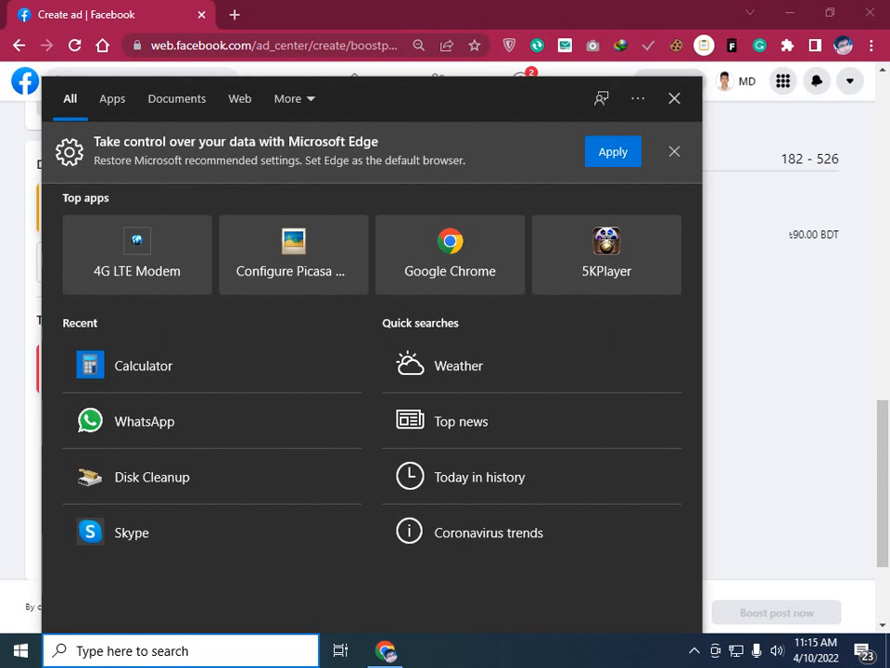
text(ca)
key(Return)
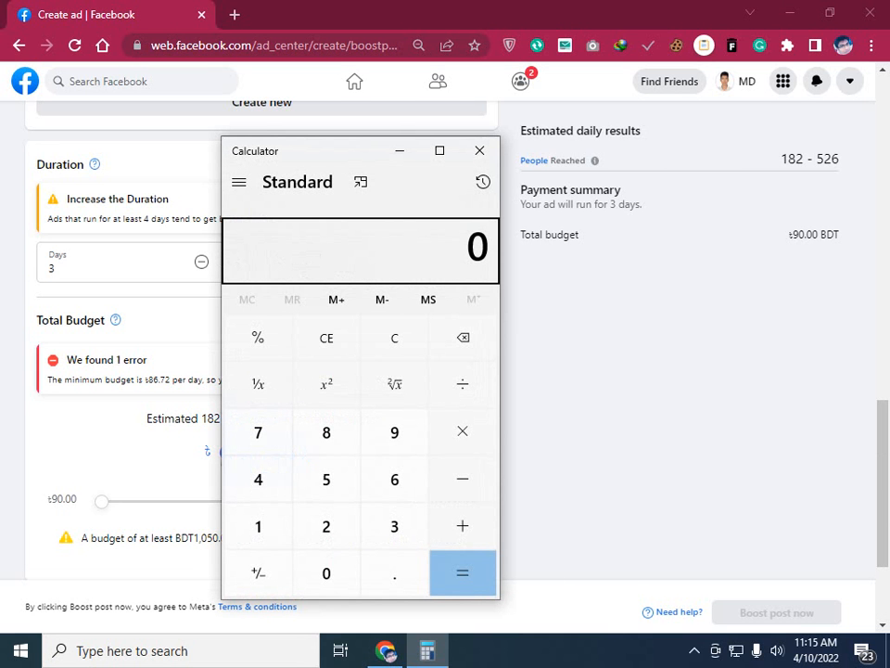
click(395, 433)
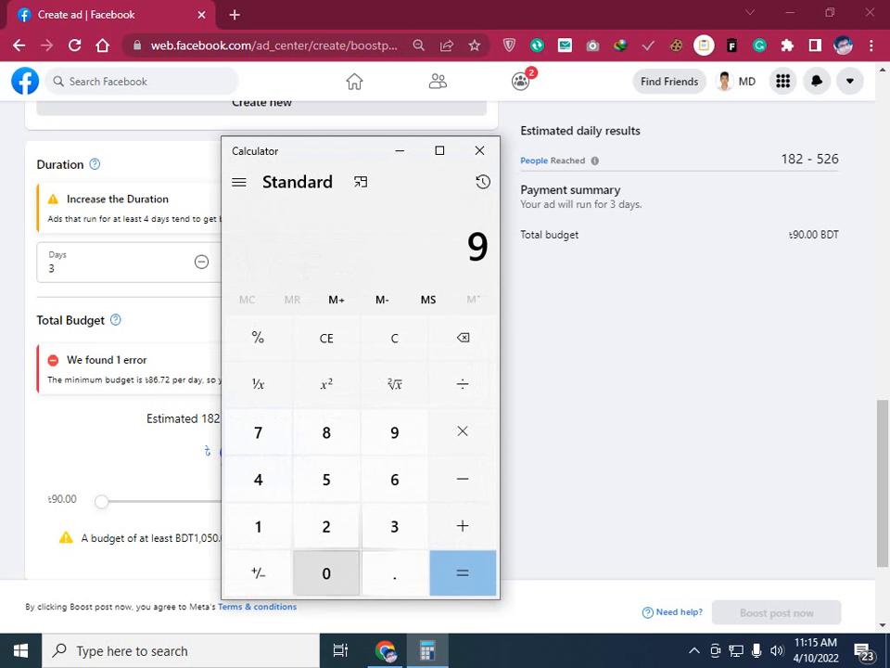
click(326, 574)
click(462, 431)
click(394, 526)
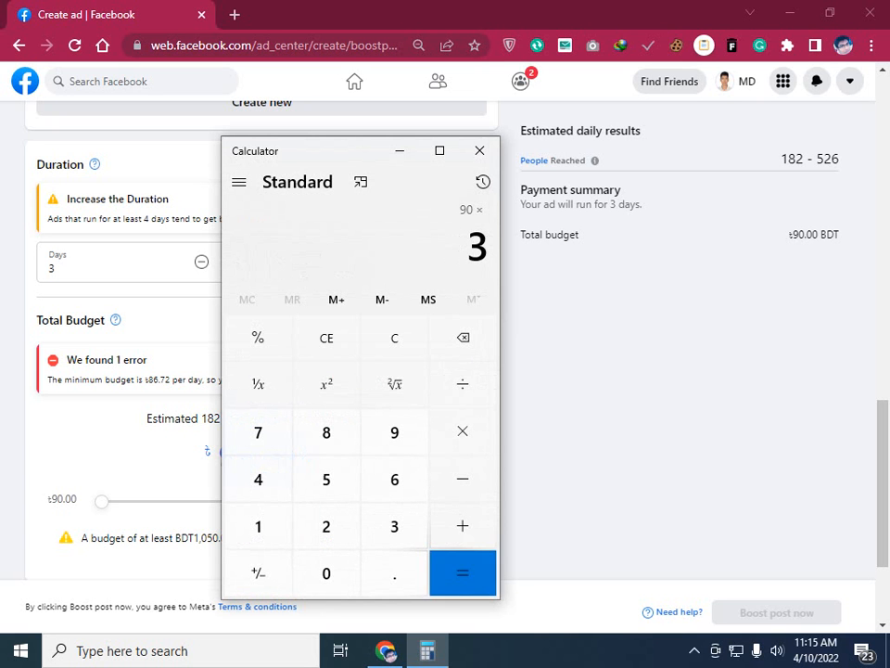
click(462, 573)
click(479, 150)
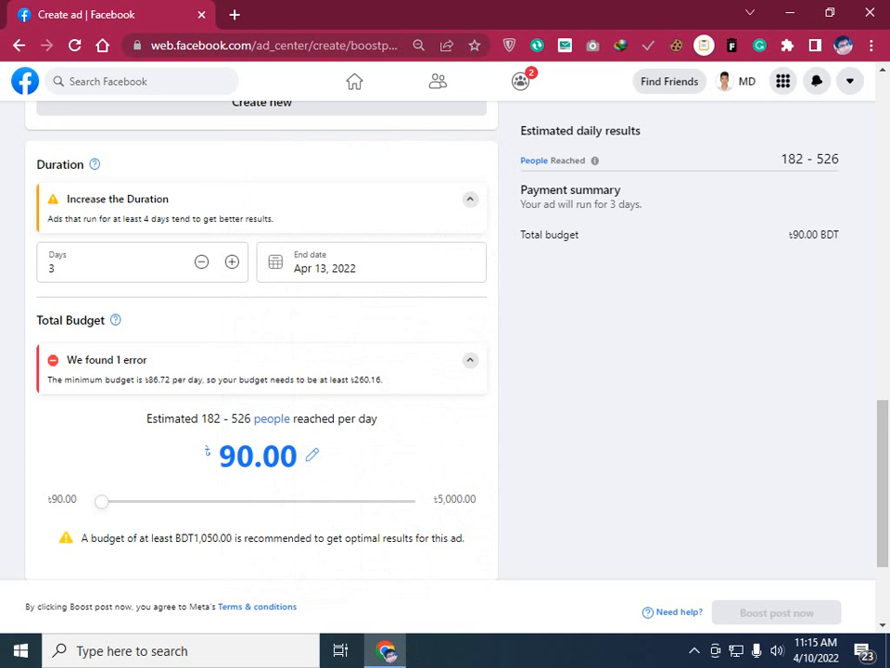
Step: Set the ad's total budget to 270 BDT and review the audience and duration settings
click(312, 454)
key(ctrl+a)
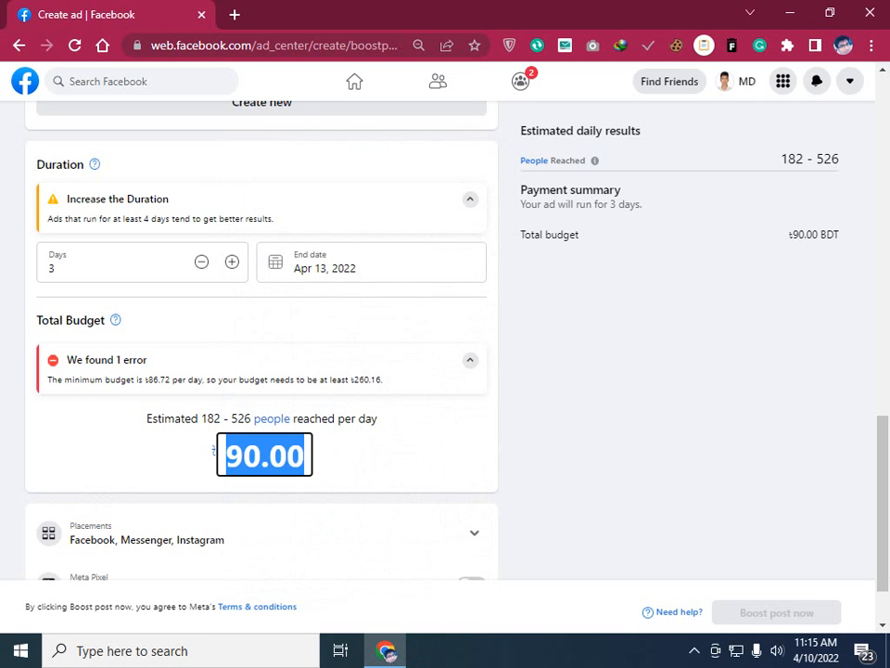
text(270)
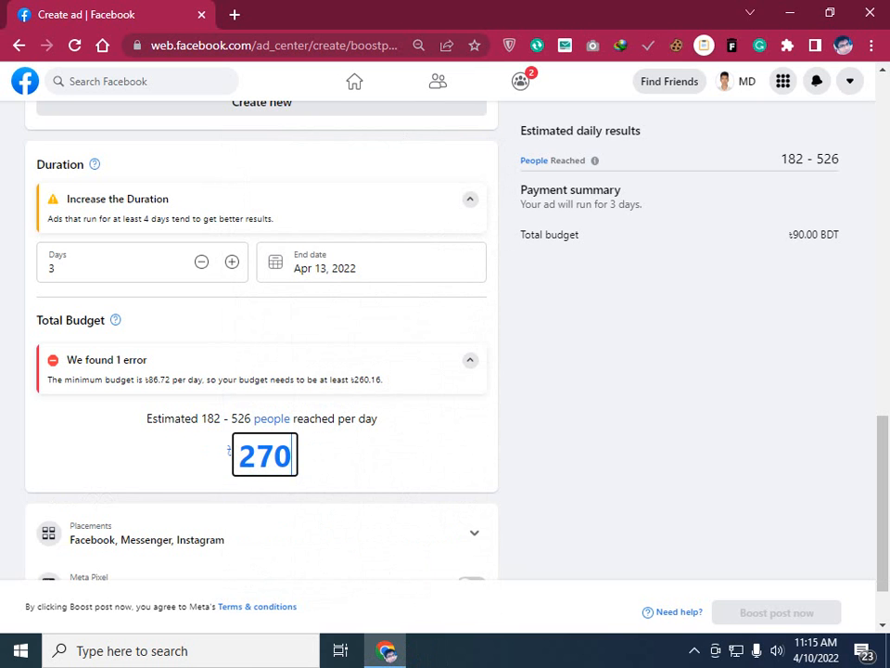
key(Return)
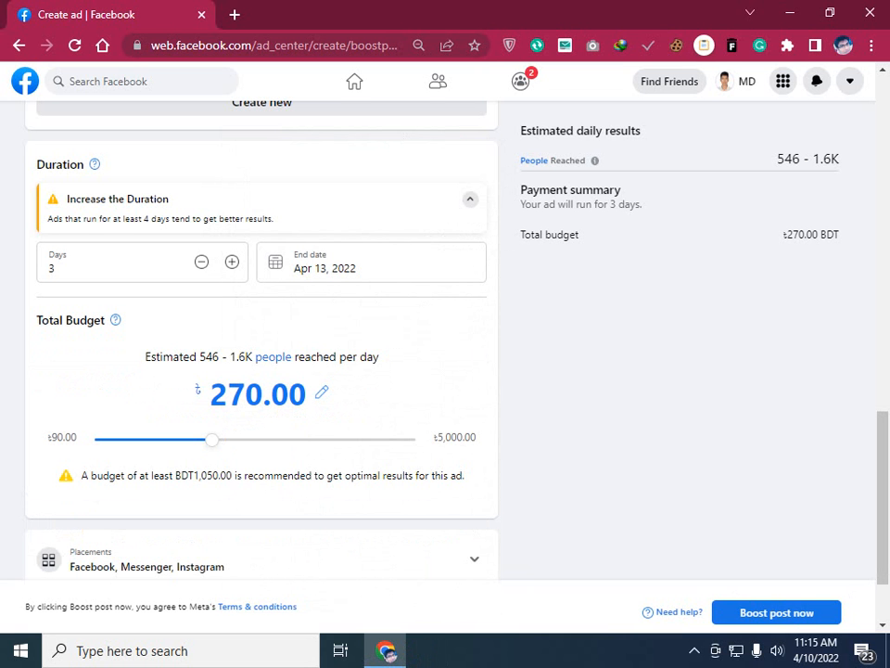
scroll(261, 371, up, 15)
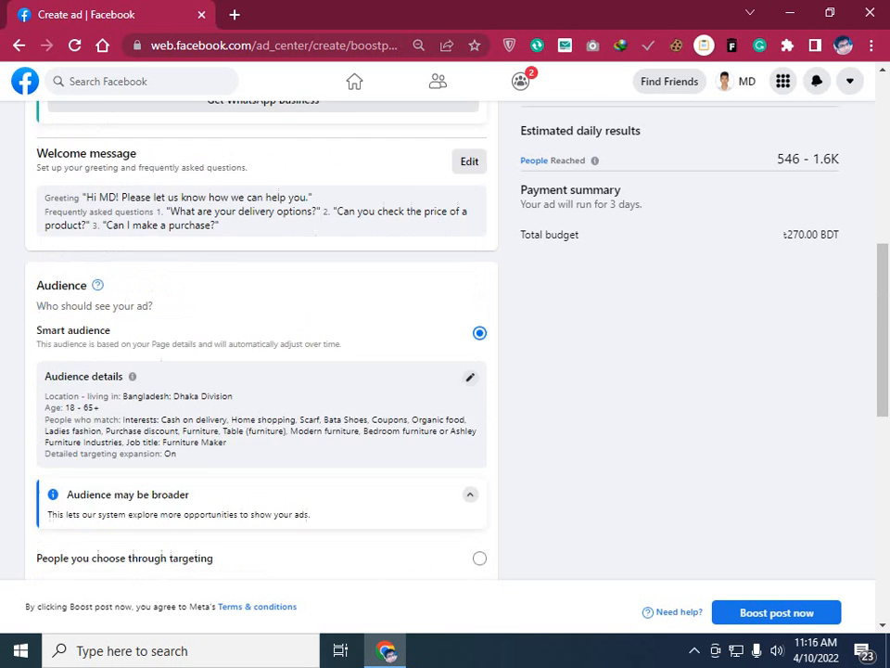
scroll(262, 371, down, 12)
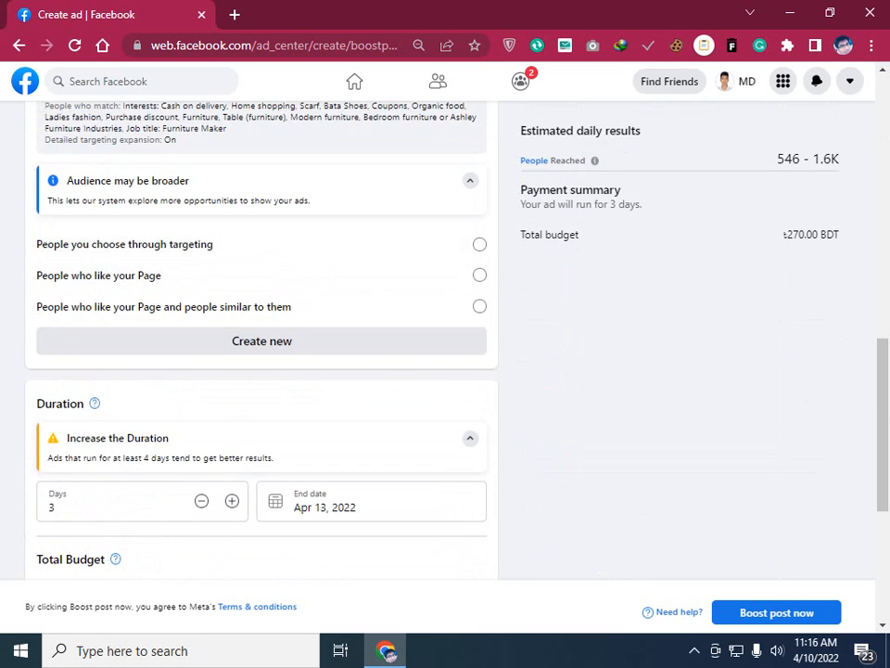
Step: Open the Smart audience details for editing and search its detailed targeting for "sofa"
scroll(262, 371, up, 12)
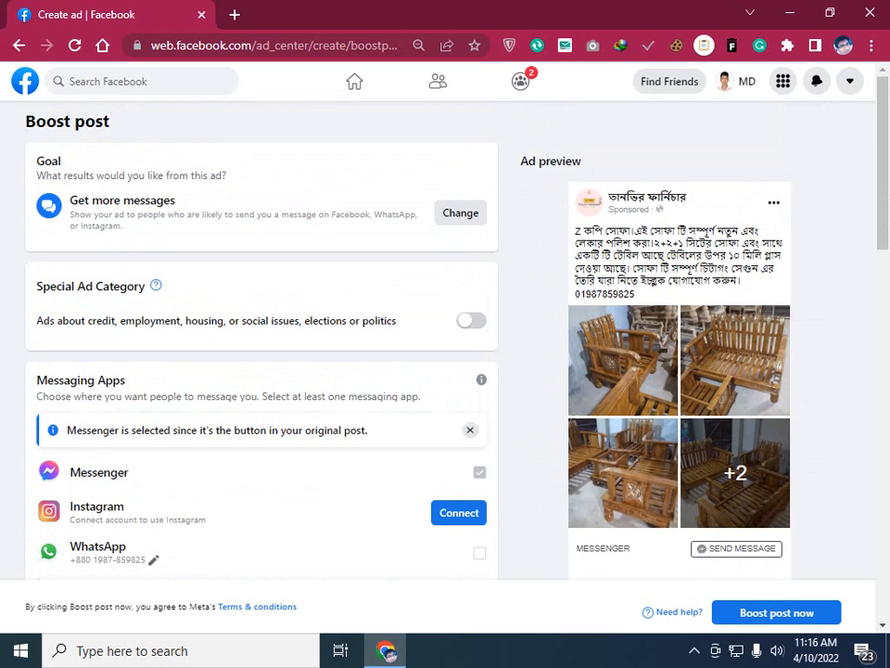
scroll(262, 371, down, 5)
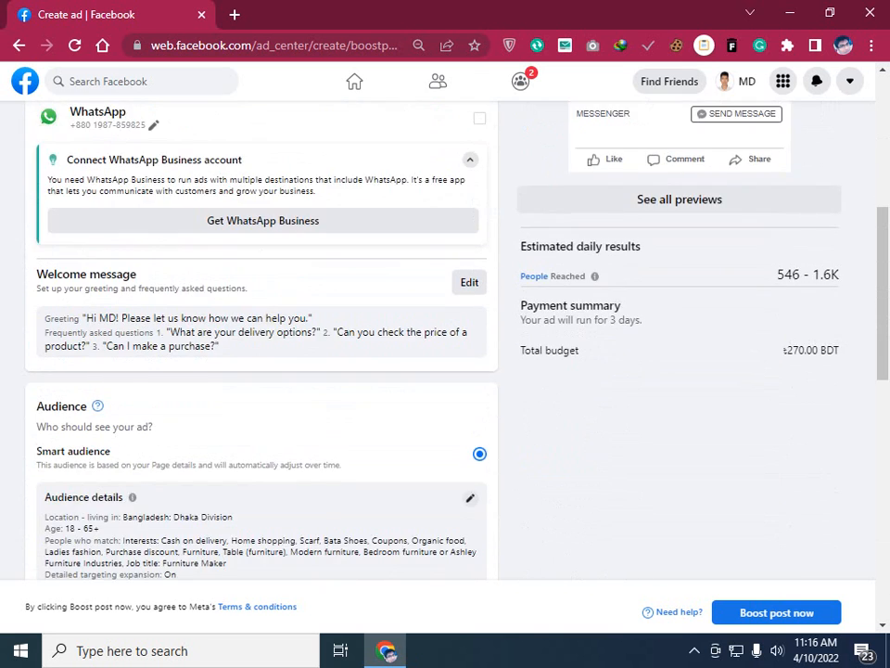
scroll(261, 371, down, 2)
scroll(261, 371, down, 2)
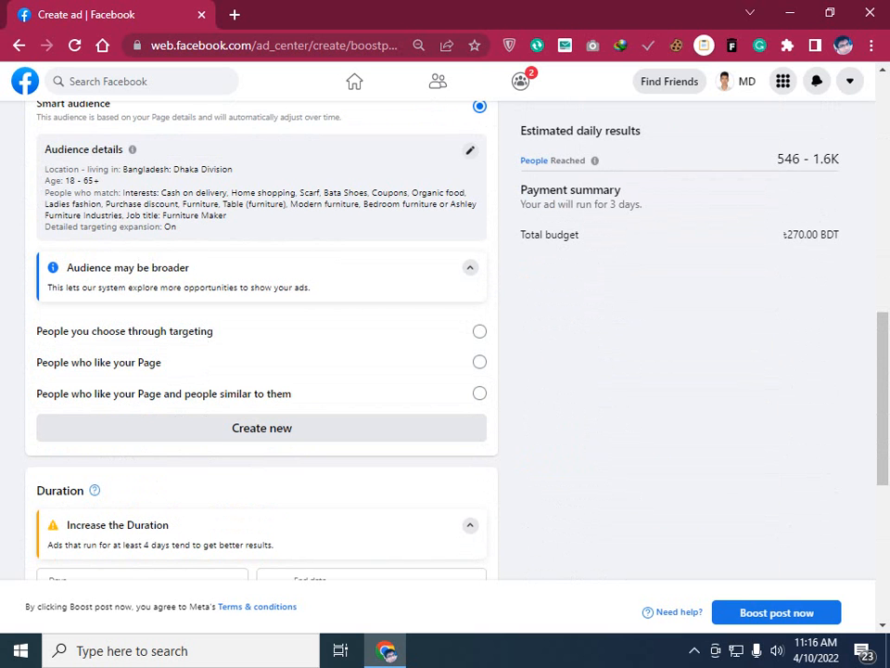
click(470, 150)
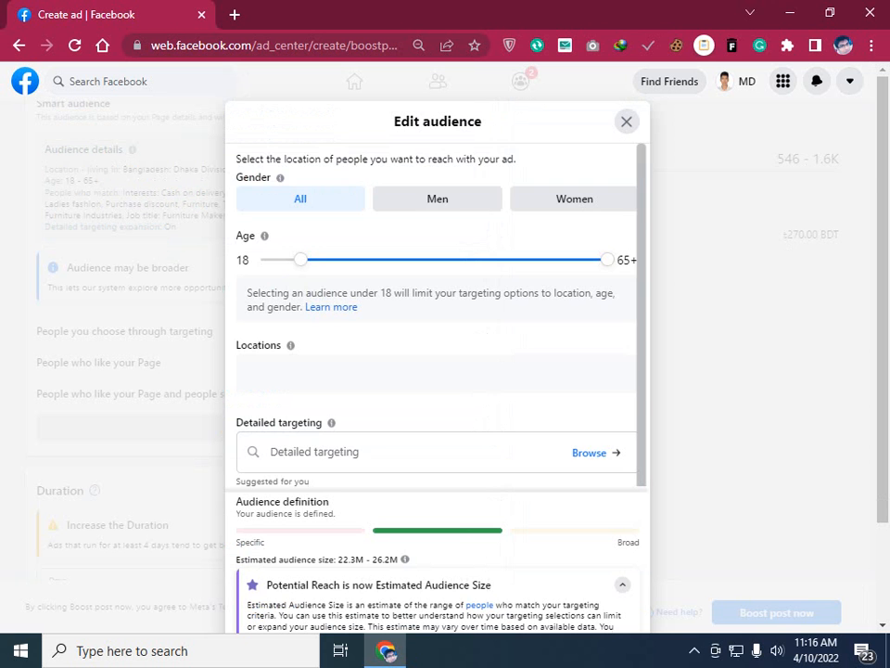
scroll(446, 315, down, 1)
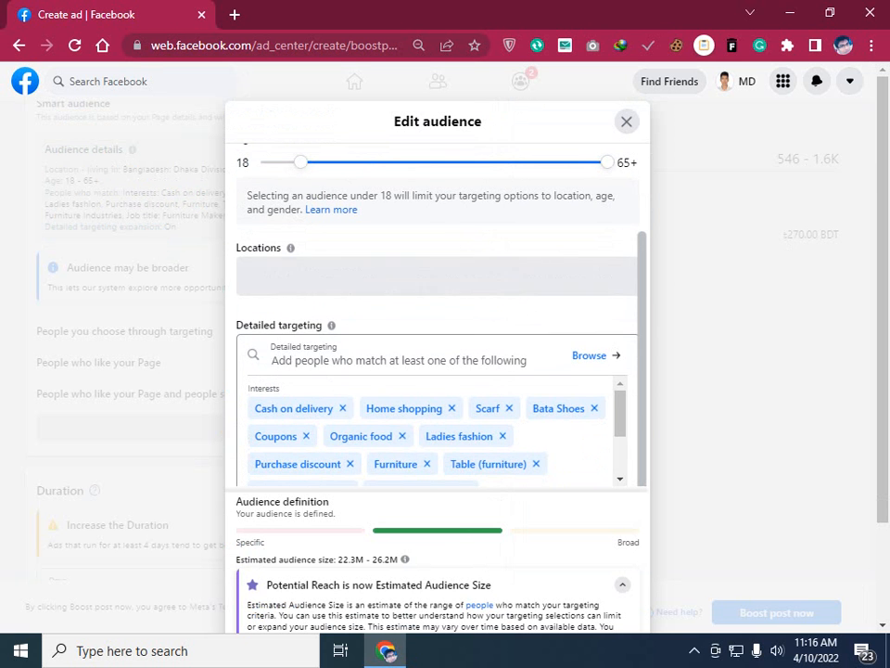
click(399, 411)
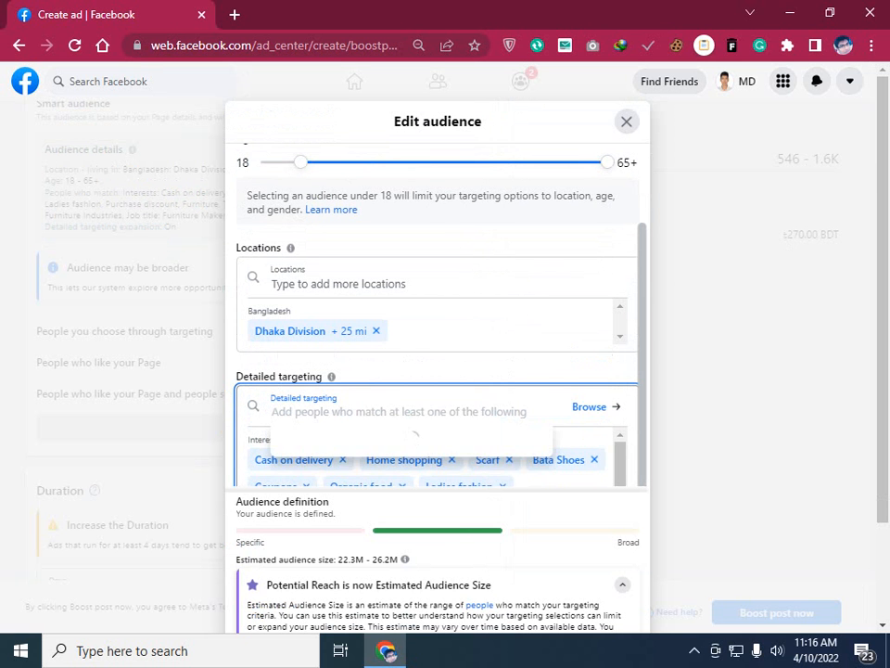
text(so)
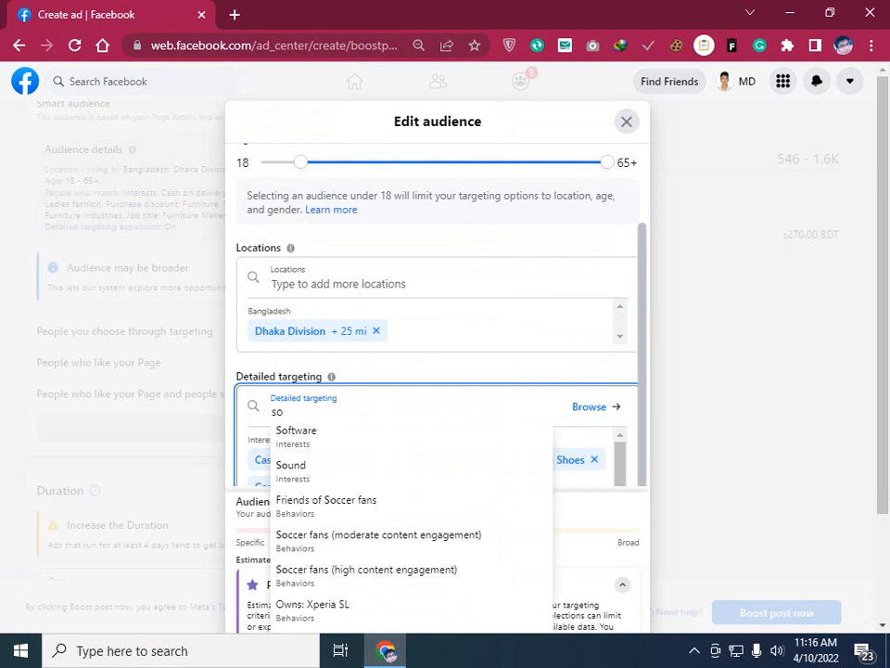
text(fa)
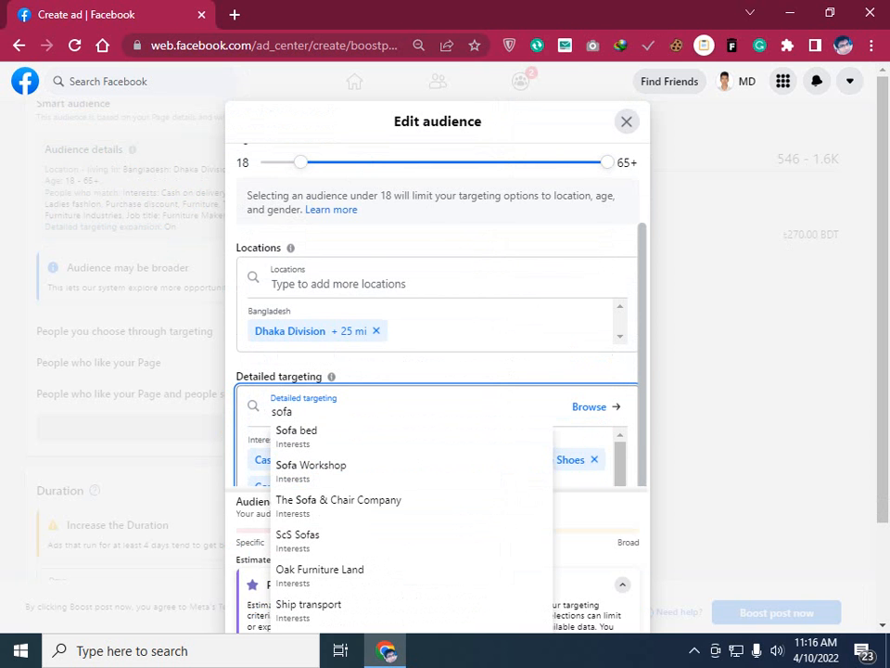
Step: Copy the search word "sofa" and reuse it to add a suggested sofa-related interest to the detailed targeting
right_click(341, 411)
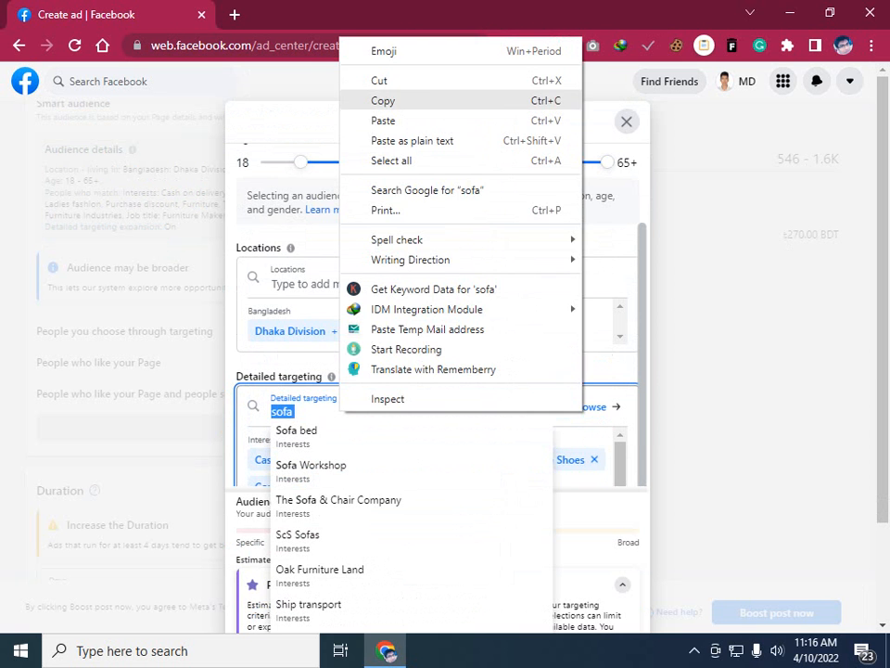
click(383, 100)
key(BackSpace)
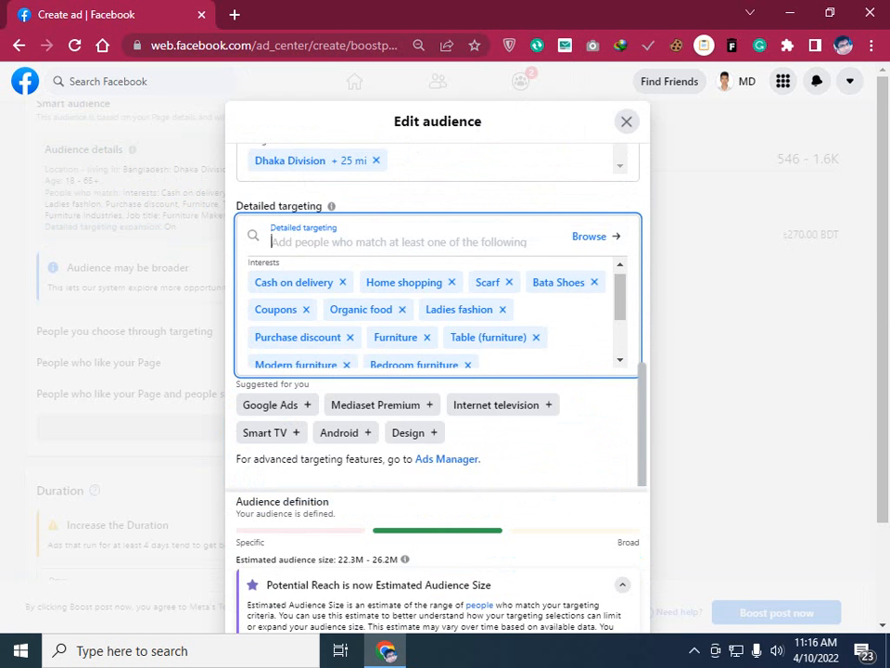
right_click(310, 242)
click(353, 372)
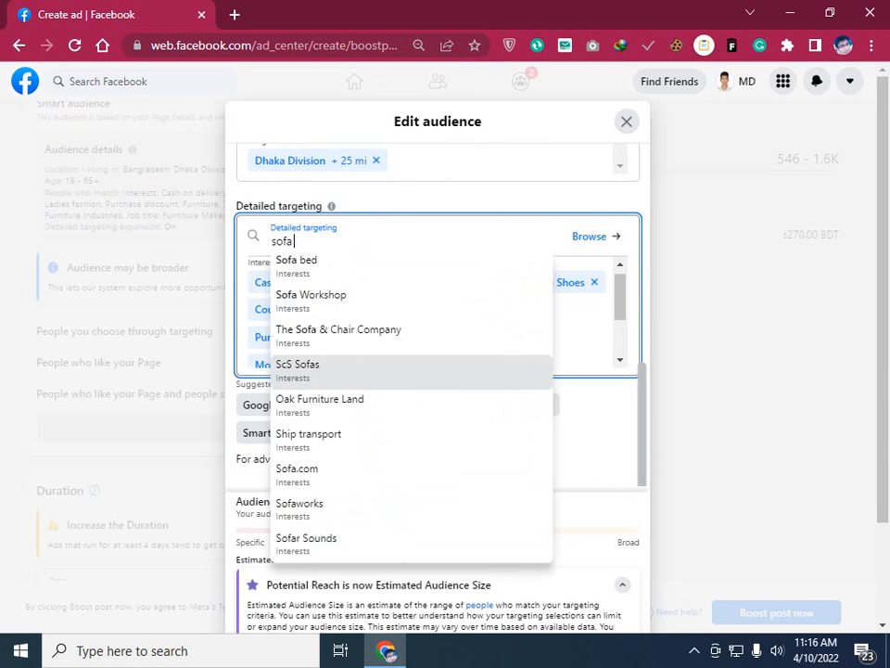
key(Down)
key(Down)
key(Return)
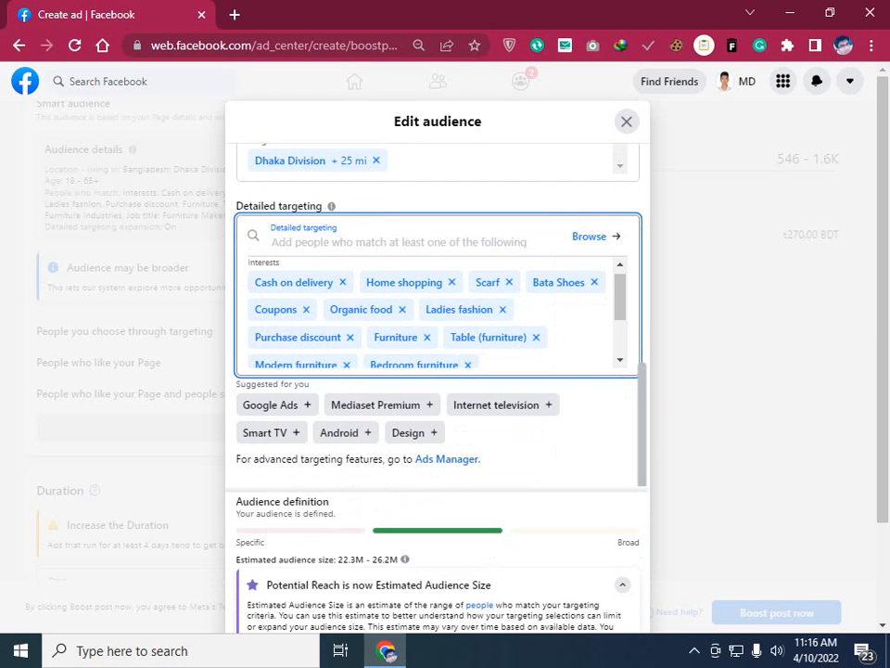
Step: Search the detailed targeting for "sofa" again and add The Sofa & Chair Company as an interest
right_click(309, 243)
click(349, 370)
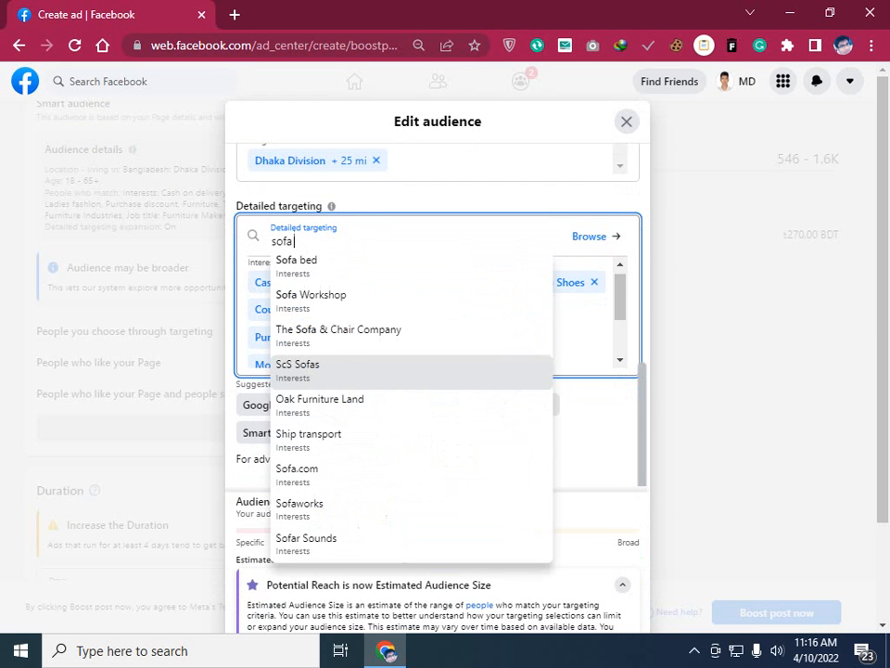
key(Up)
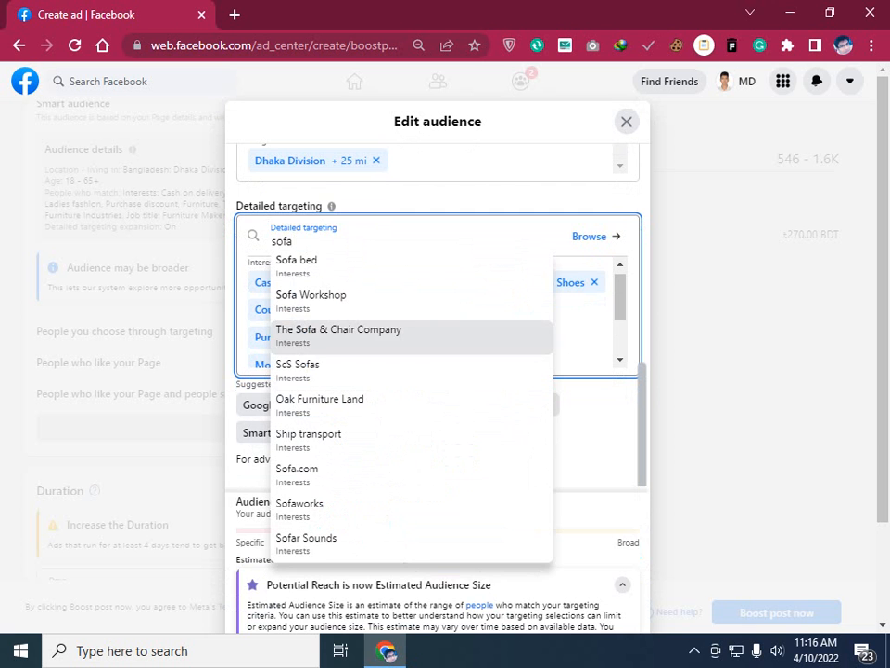
key(Return)
Step: Paste "sofa" into the detailed targeting search and add ScS Sofas to the audience's interests
right_click(323, 265)
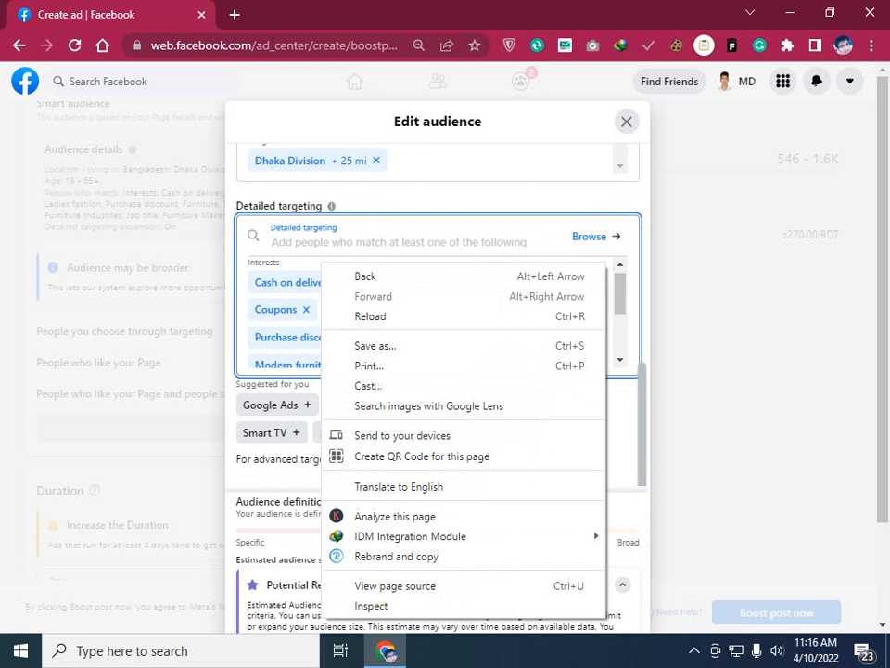
click(309, 242)
right_click(308, 242)
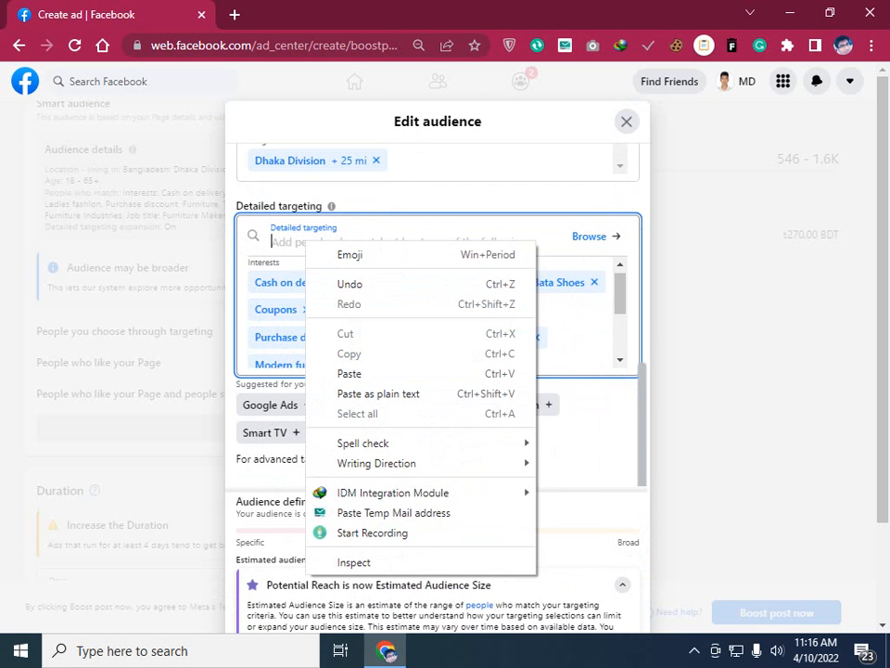
click(349, 373)
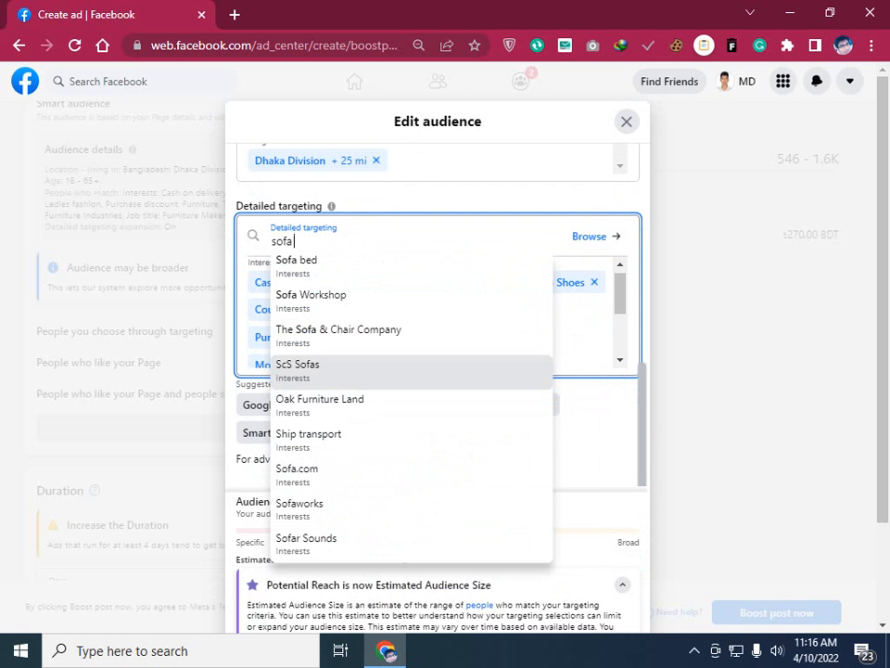
click(338, 371)
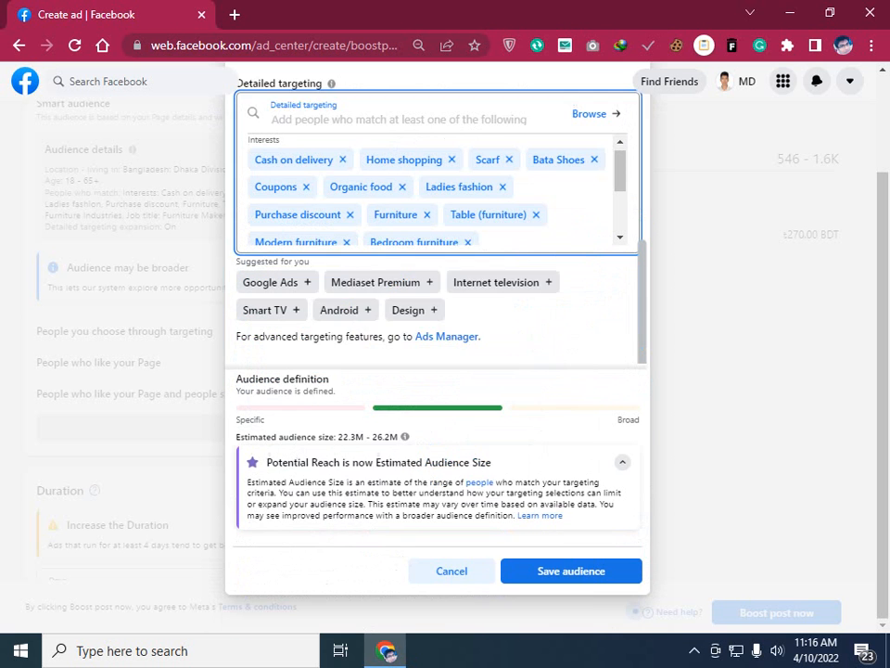
Step: Reuse the "sofa" search in detailed targeting and add Oak Furniture Land as an interest
right_click(306, 243)
click(418, 121)
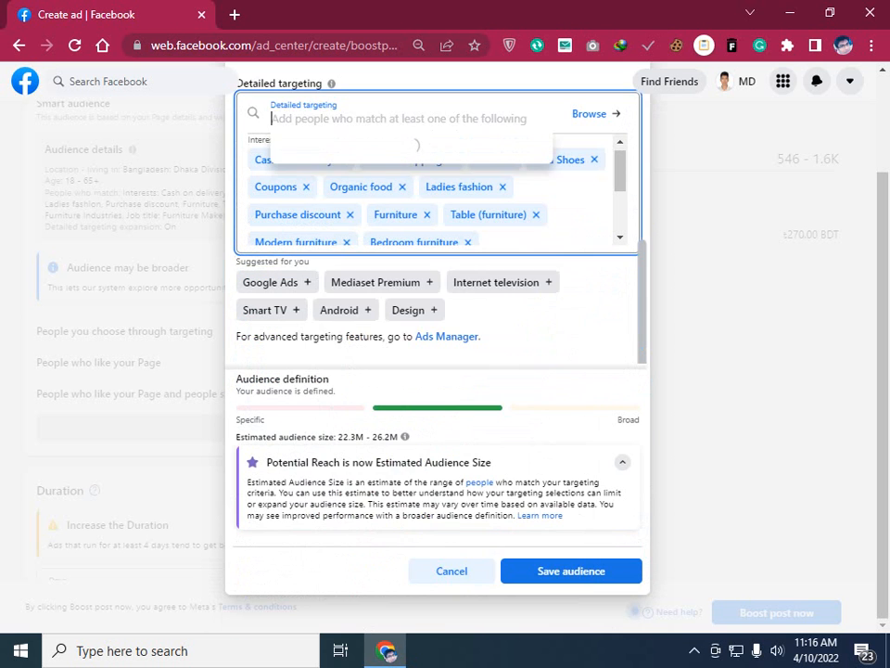
right_click(292, 121)
click(338, 254)
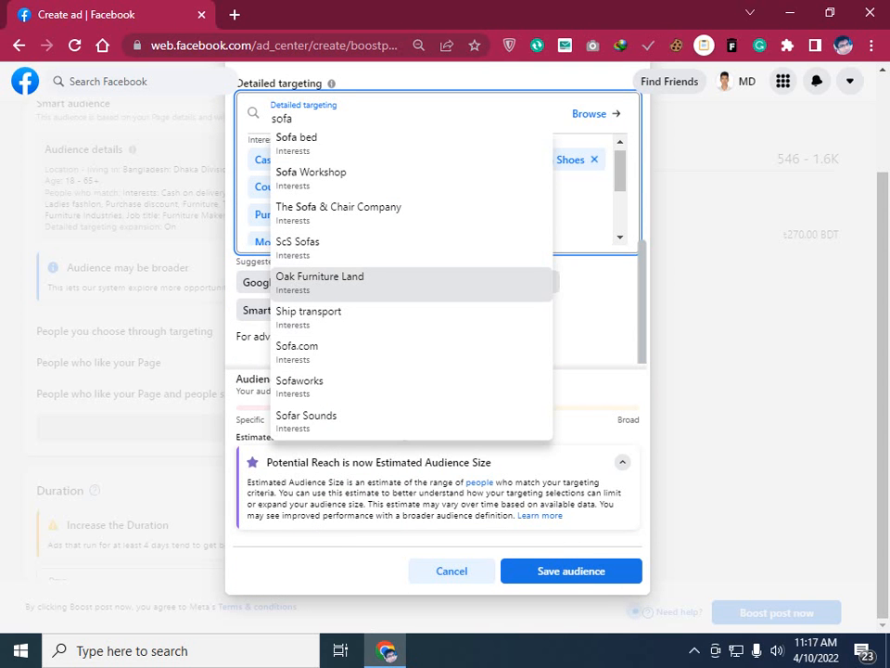
click(338, 284)
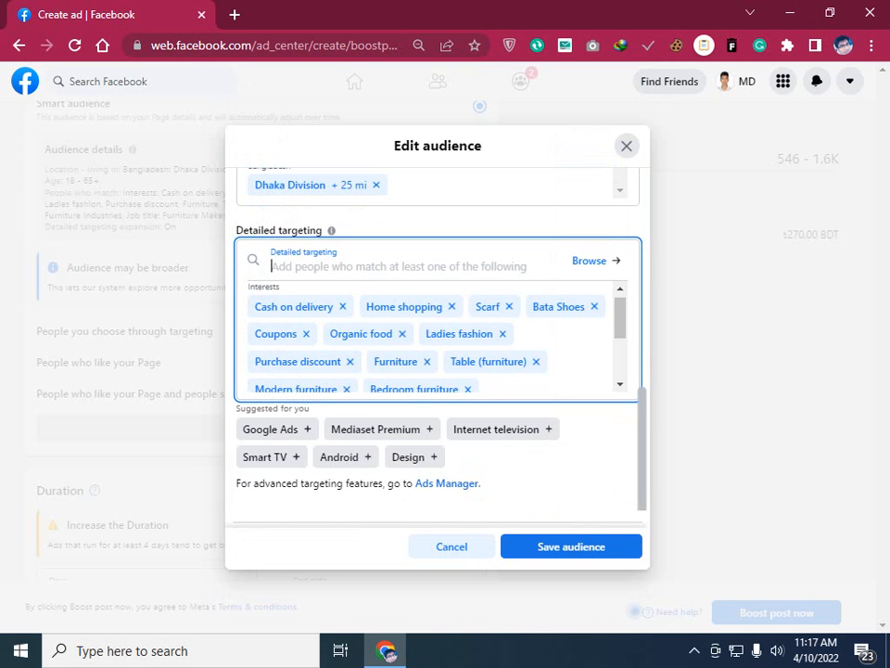
Step: Look through the remaining "sofa" interest suggestions and save the edited audience
right_click(305, 273)
click(318, 243)
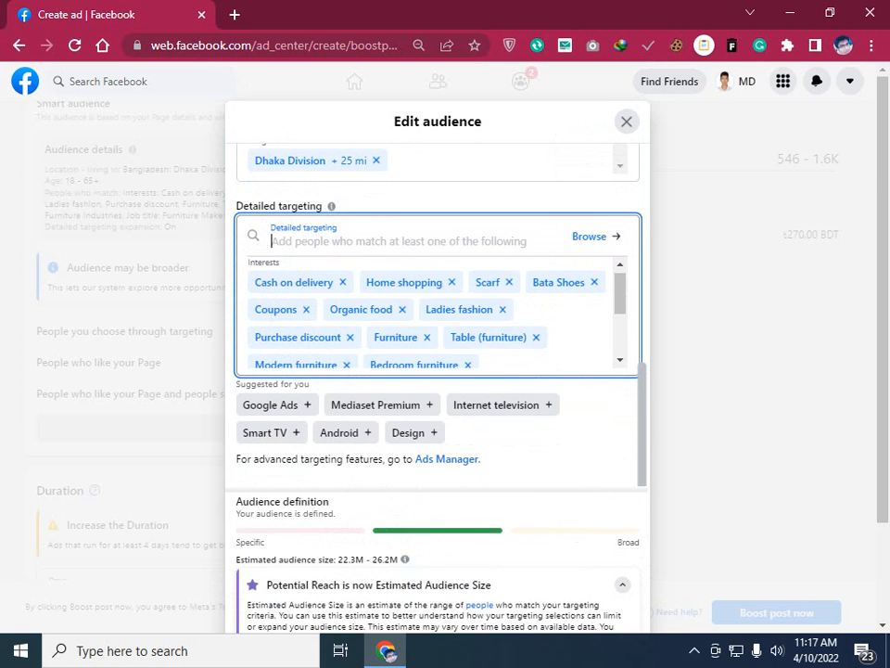
right_click(318, 245)
click(343, 372)
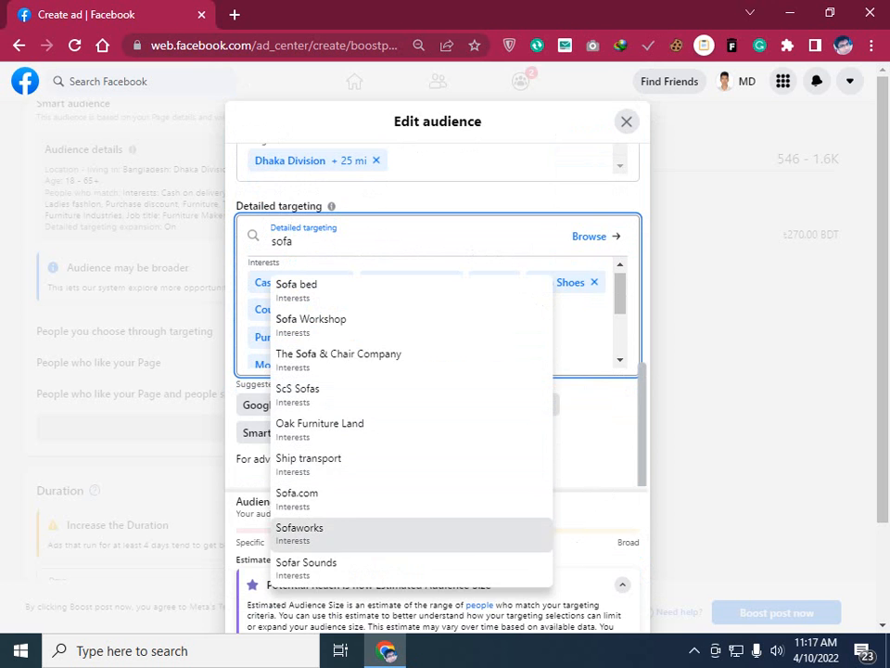
scroll(436, 371, down, 1)
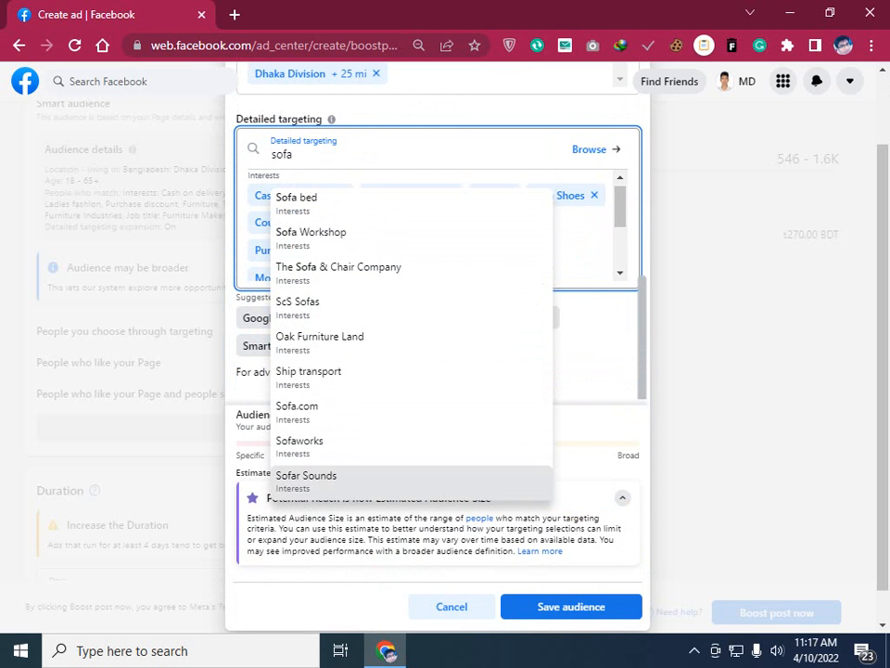
click(571, 606)
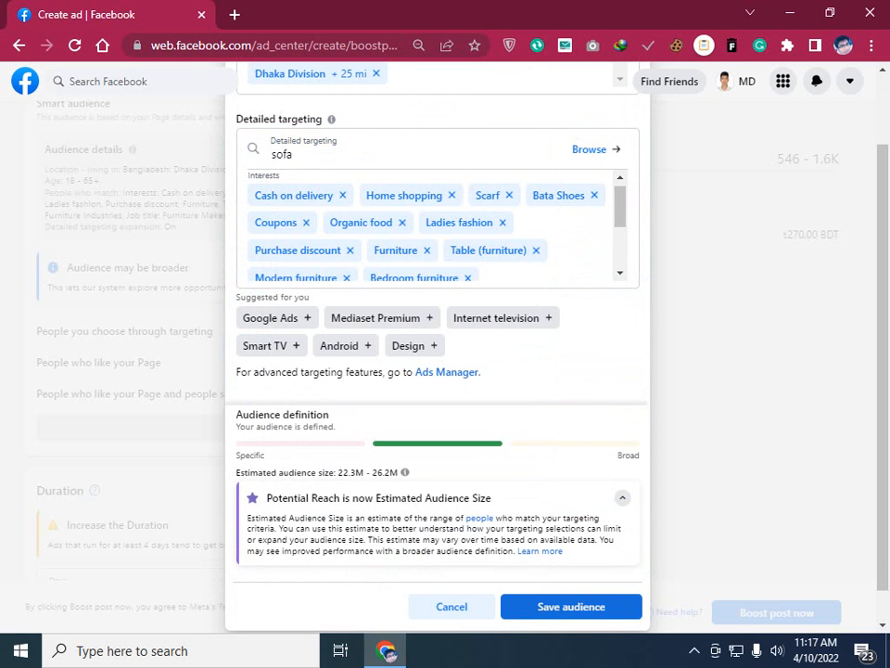
Step: Review the ad's duration, budget and placement settings, and submit the post boost
scroll(261, 344, down, 5)
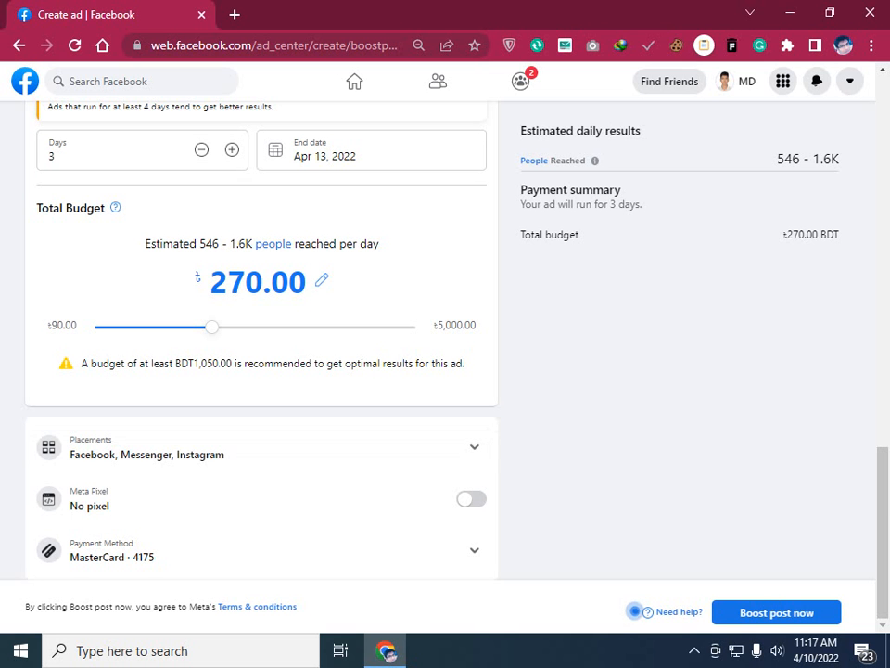
scroll(262, 343, up, 1)
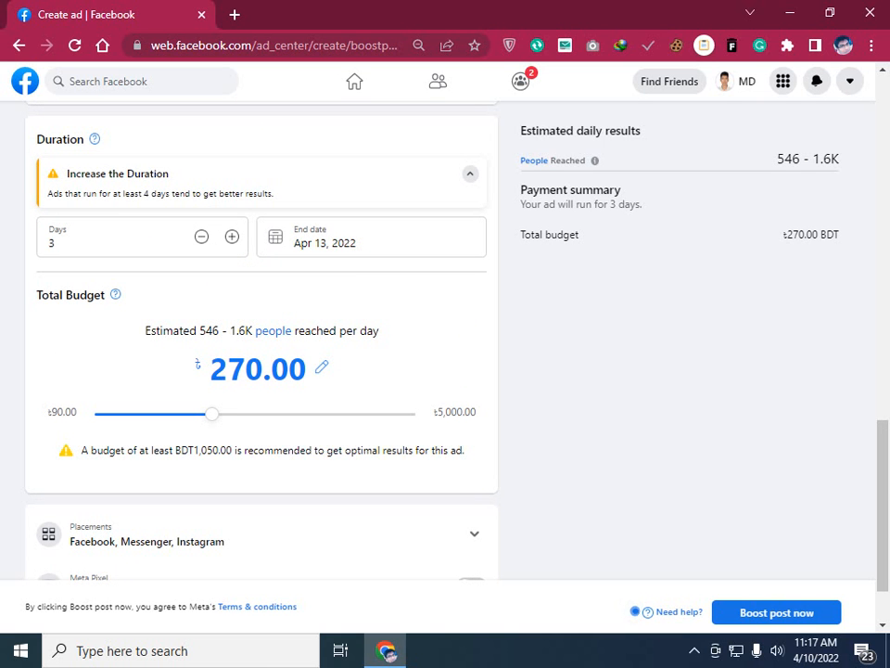
scroll(343, 334, down, 1)
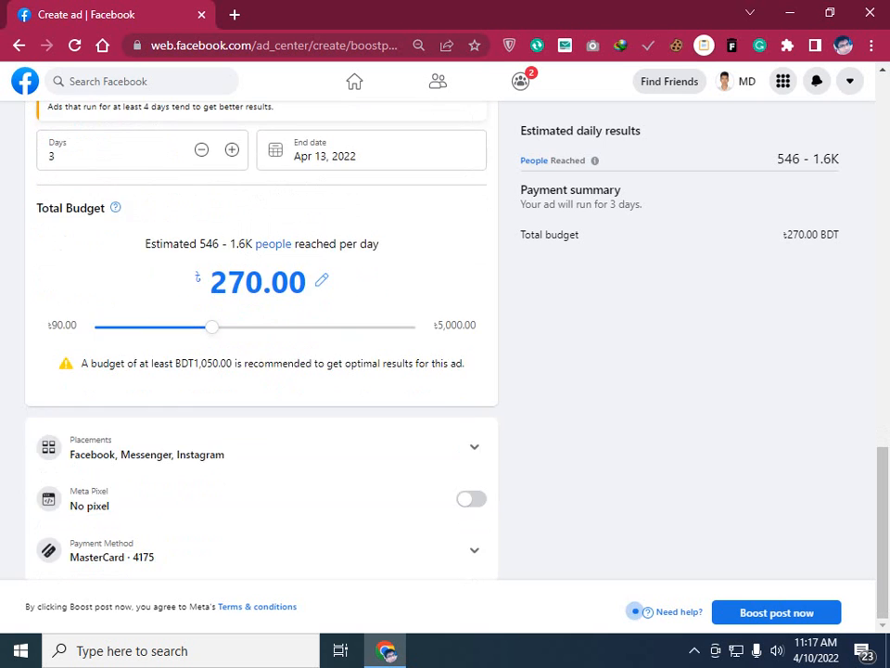
scroll(343, 334, up, 5)
scroll(343, 334, up, 5)
scroll(259, 334, down, 10)
click(776, 612)
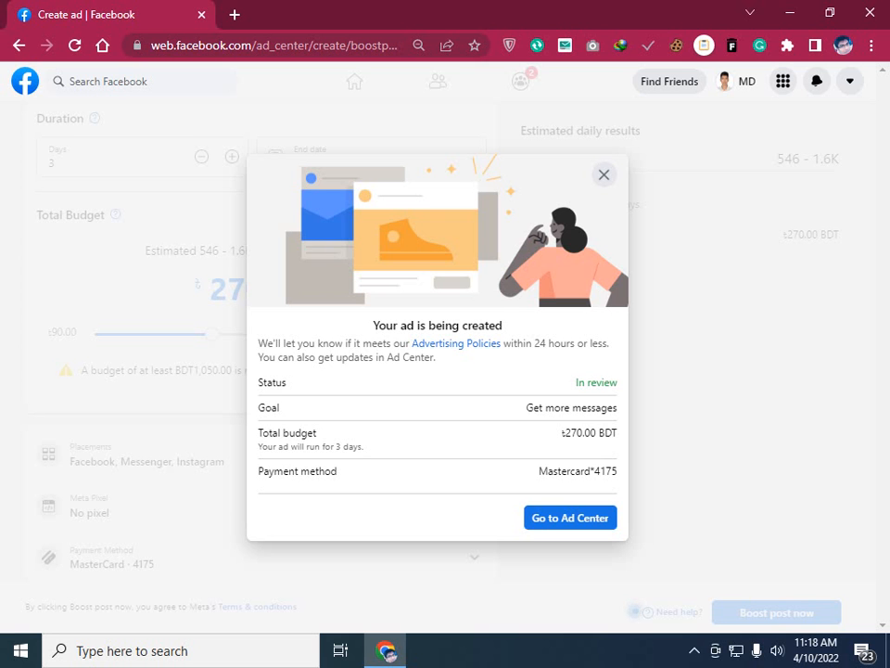
Step: Check the total budget in the boost confirmation, and examine the new ad's status and the earlier ads in the Ad Center
drag(561, 433, 619, 433)
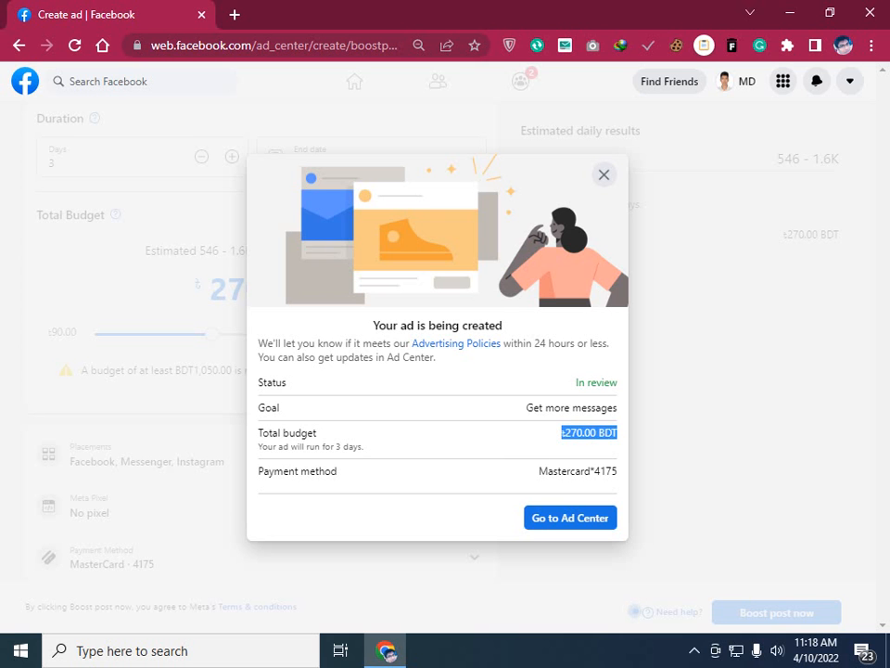
click(444, 325)
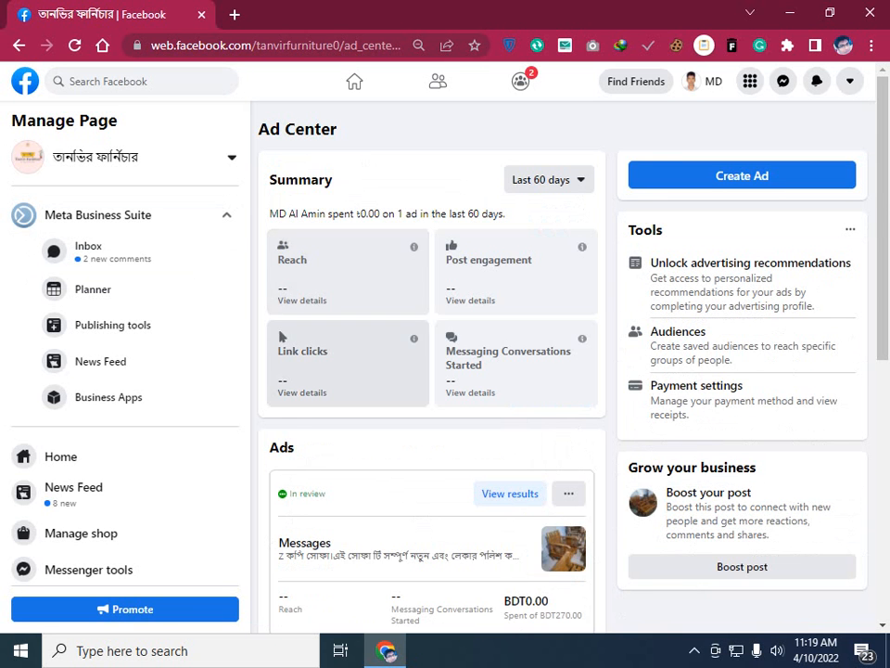
scroll(431, 371, down, 3)
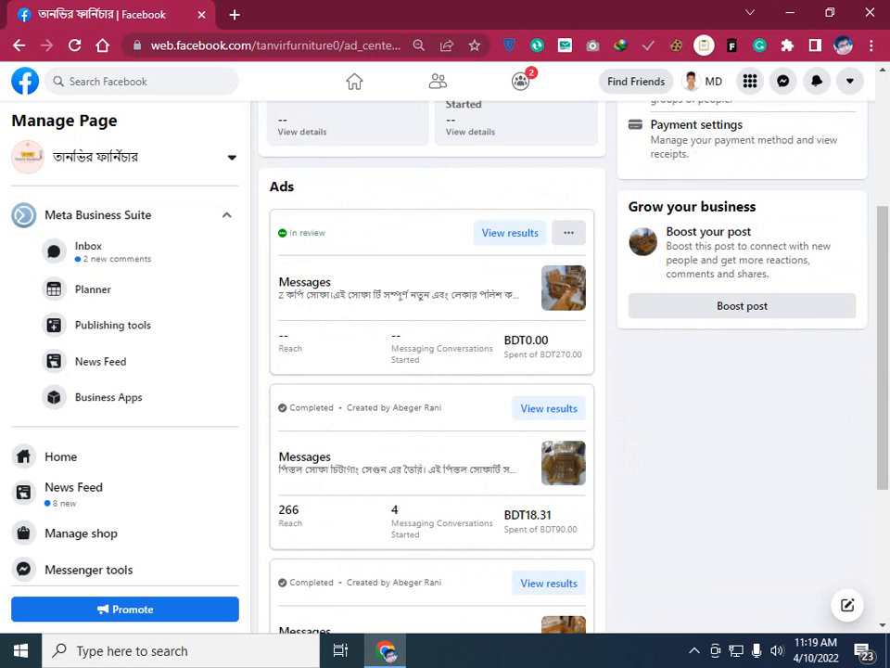
scroll(431, 371, up, 1)
scroll(432, 371, down, 1)
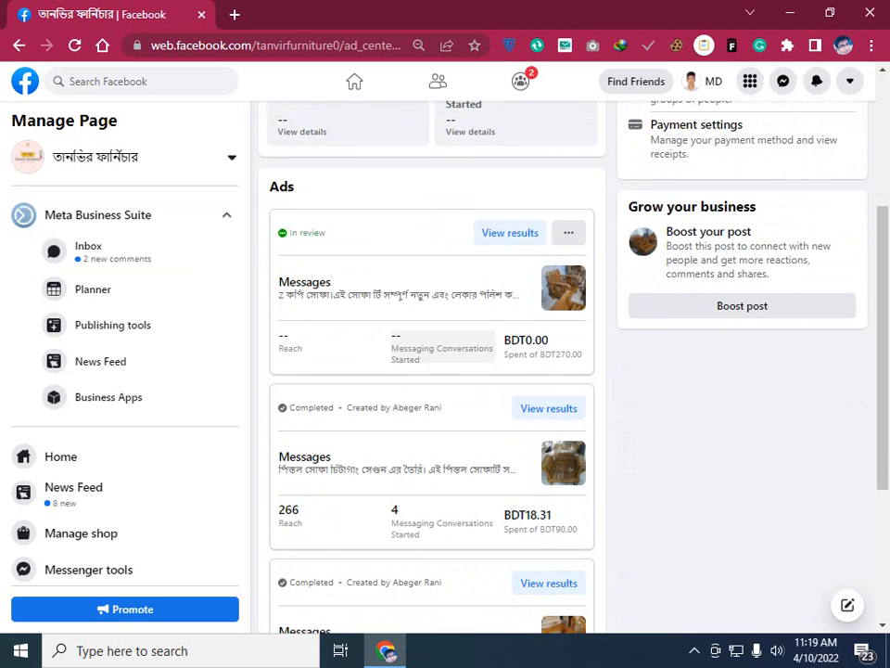
scroll(431, 371, up, 2)
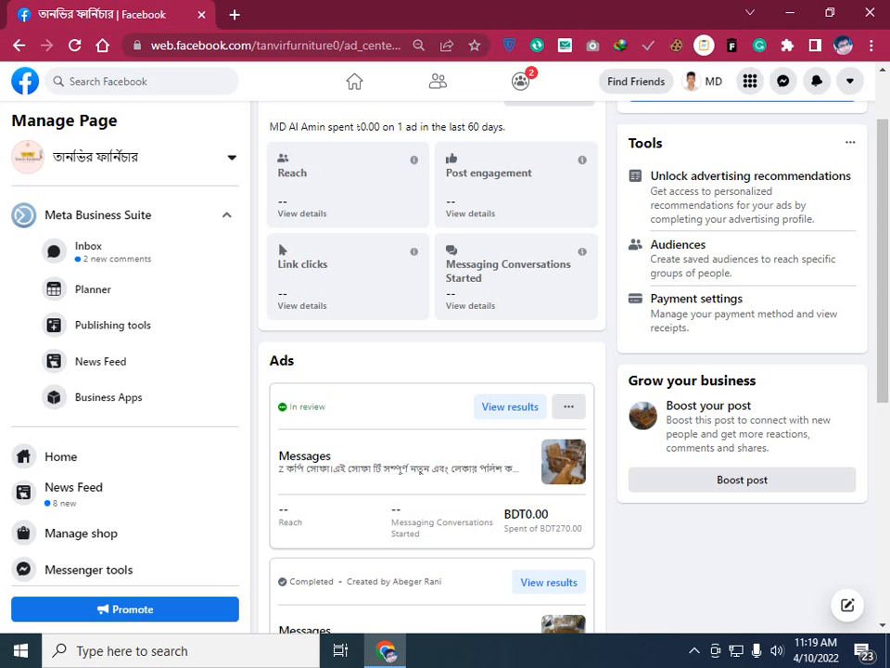
drag(289, 407, 326, 406)
click(352, 407)
scroll(566, 371, up, 1)
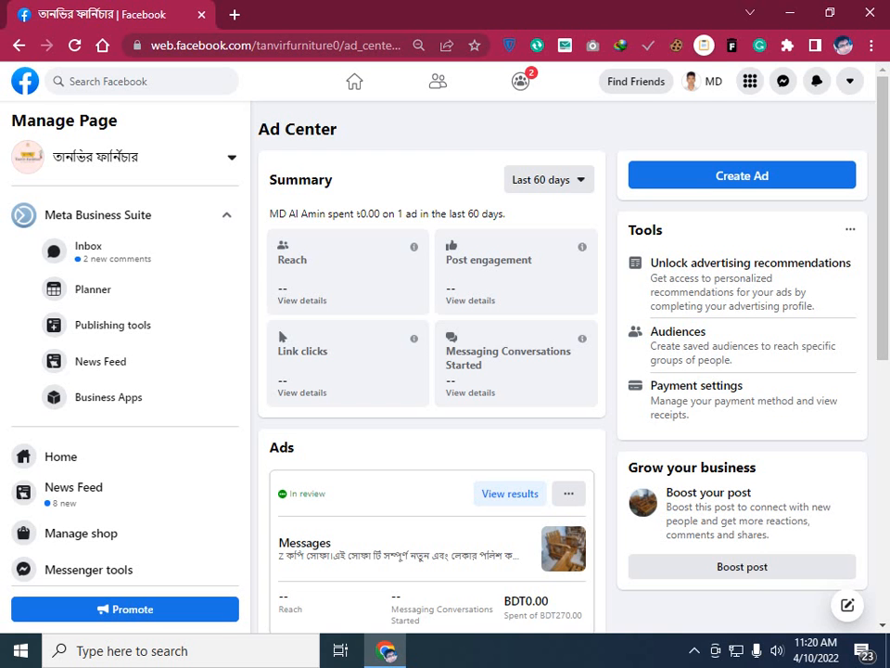
scroll(566, 371, down, 1)
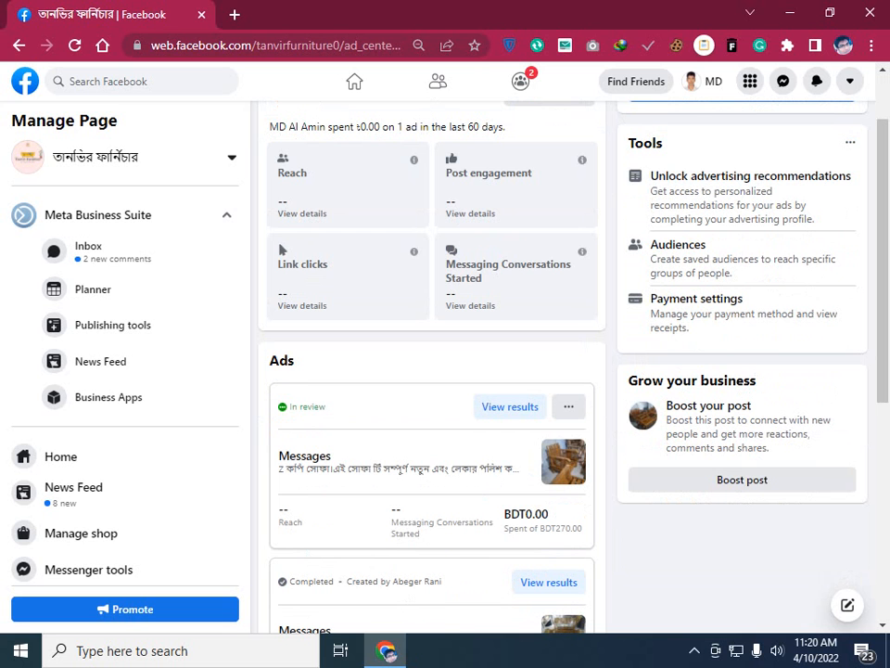